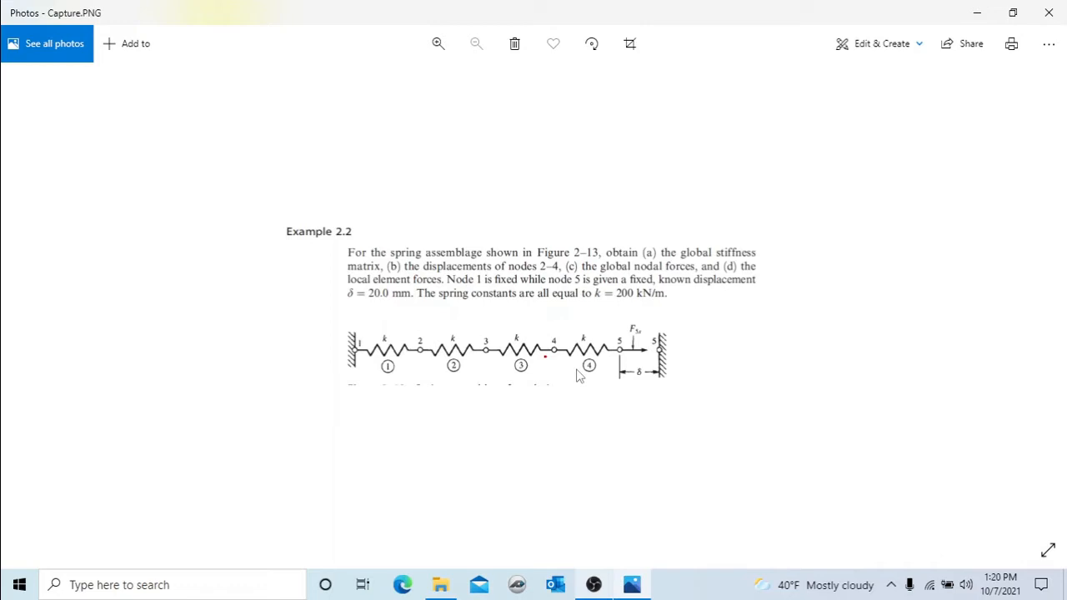
Start the Mechanical APDL Product Launcher from search, run it with job name Lab3, and maximize the window.
click(170, 581)
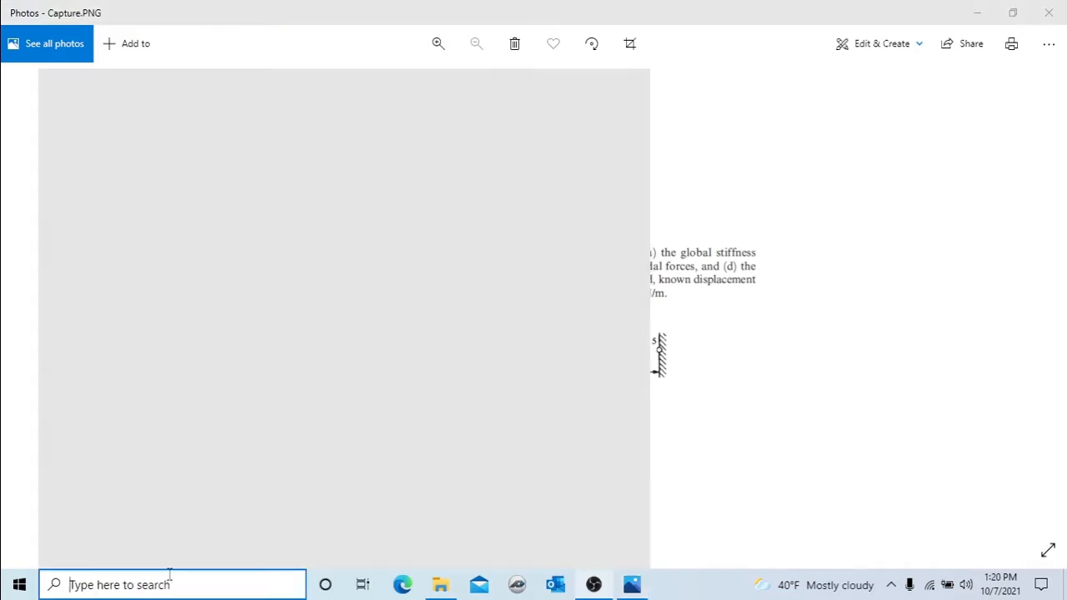
text(m)
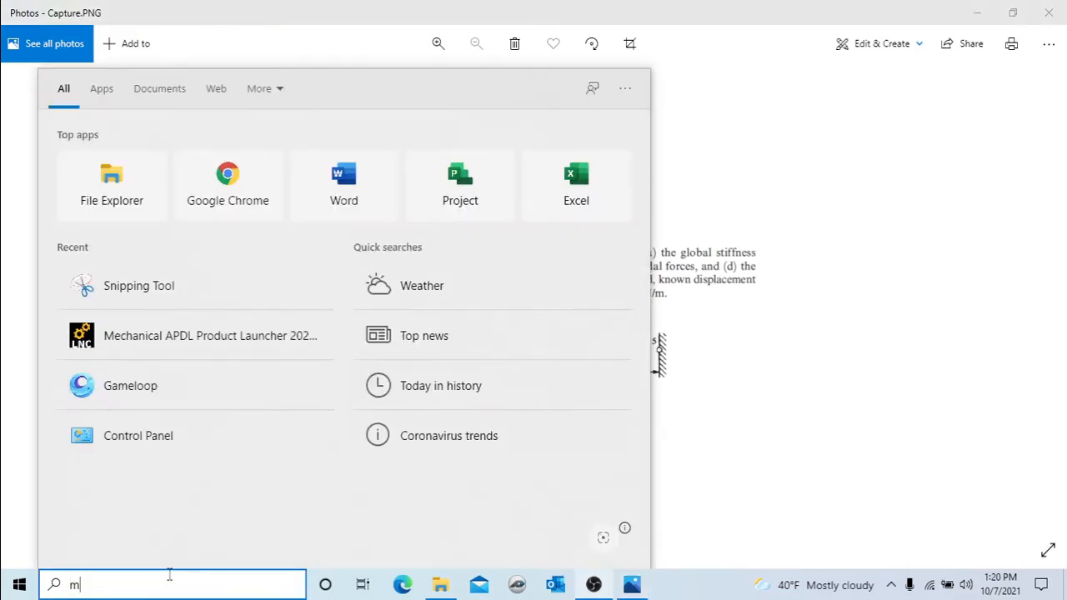
text(ech)
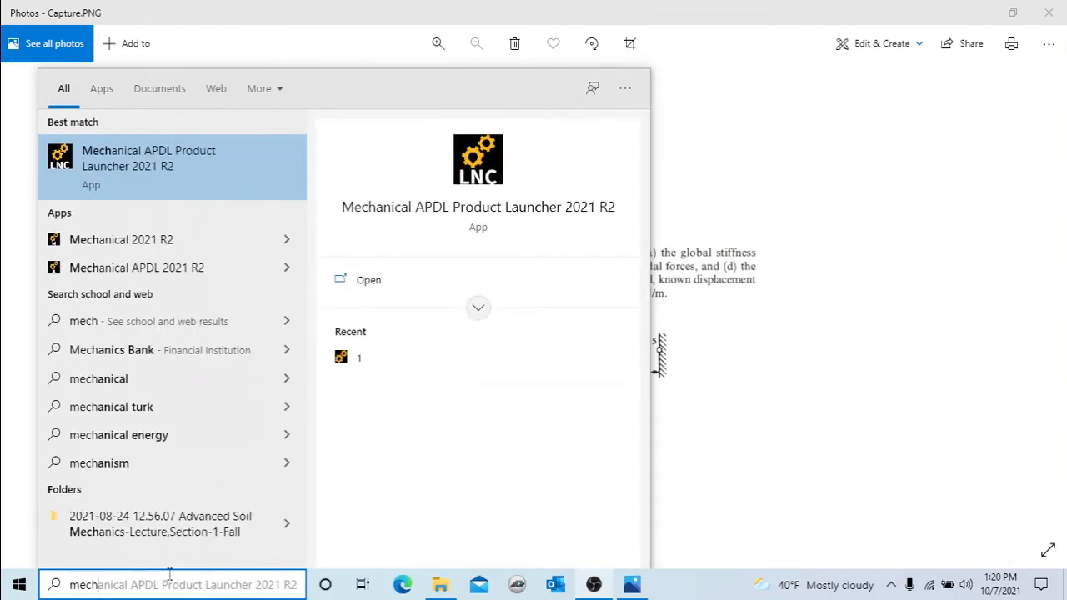
click(96, 176)
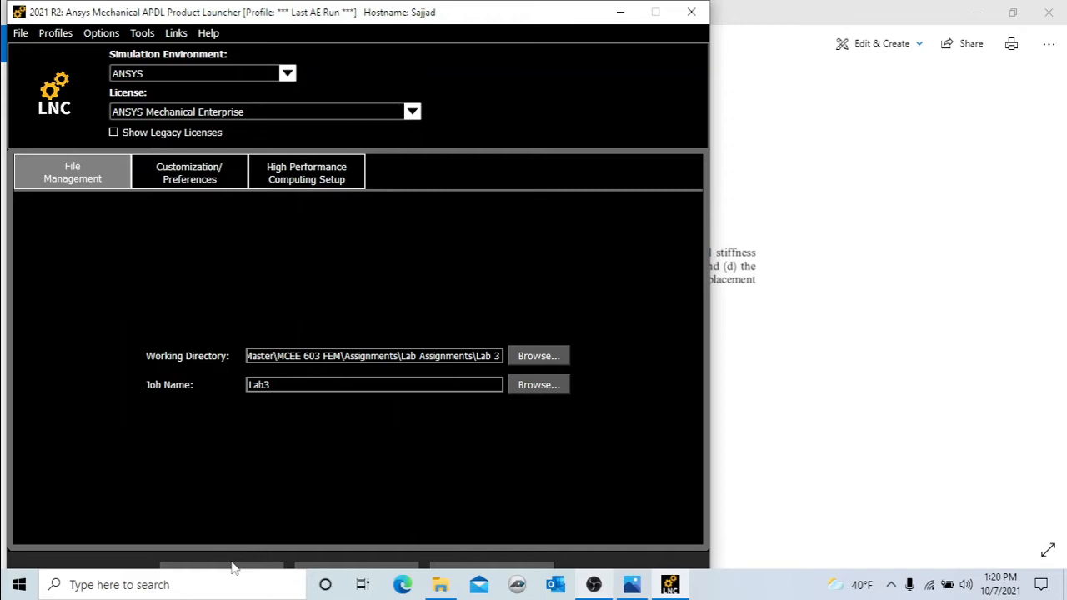
click(231, 568)
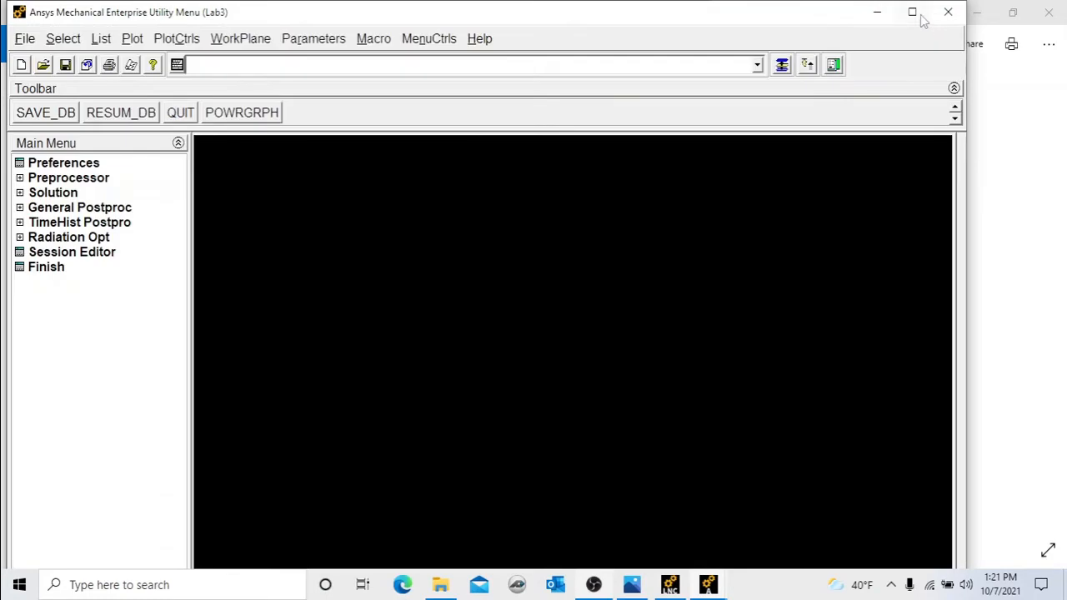
click(914, 13)
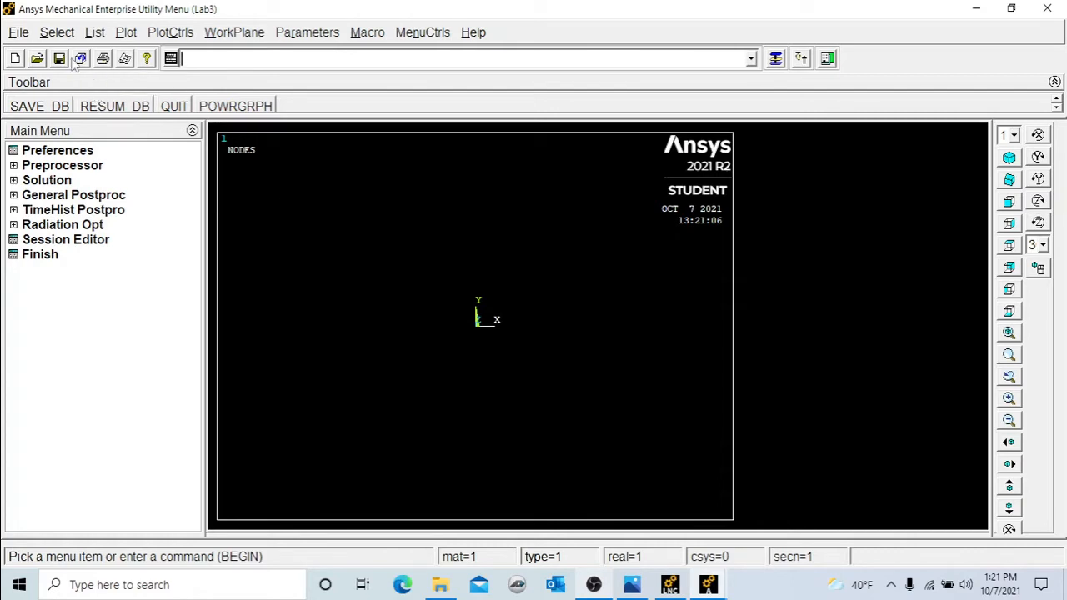
click(51, 165)
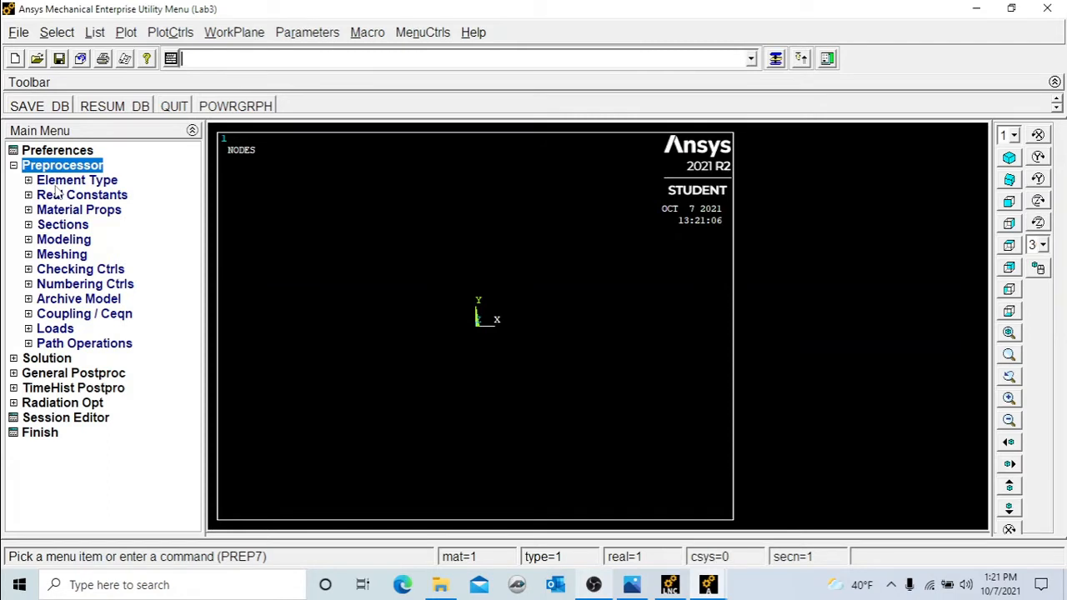
click(31, 361)
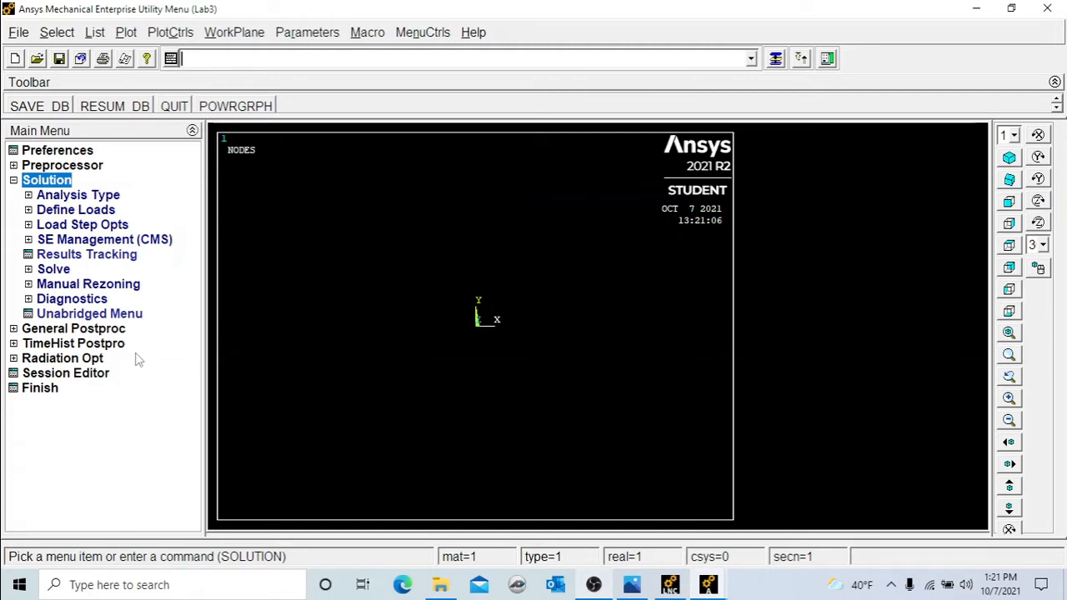
click(93, 331)
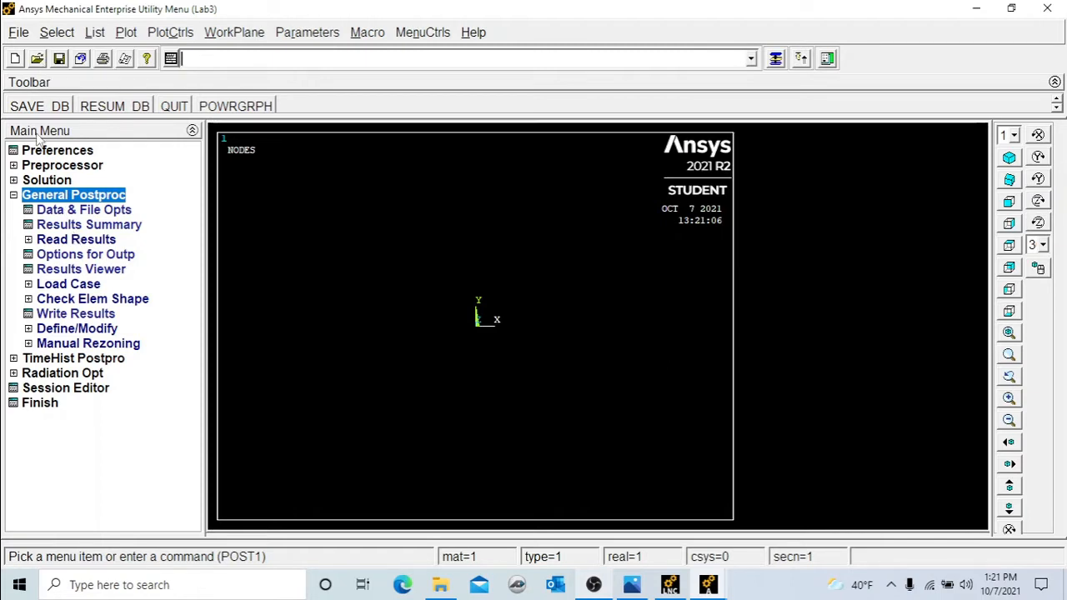
click(67, 152)
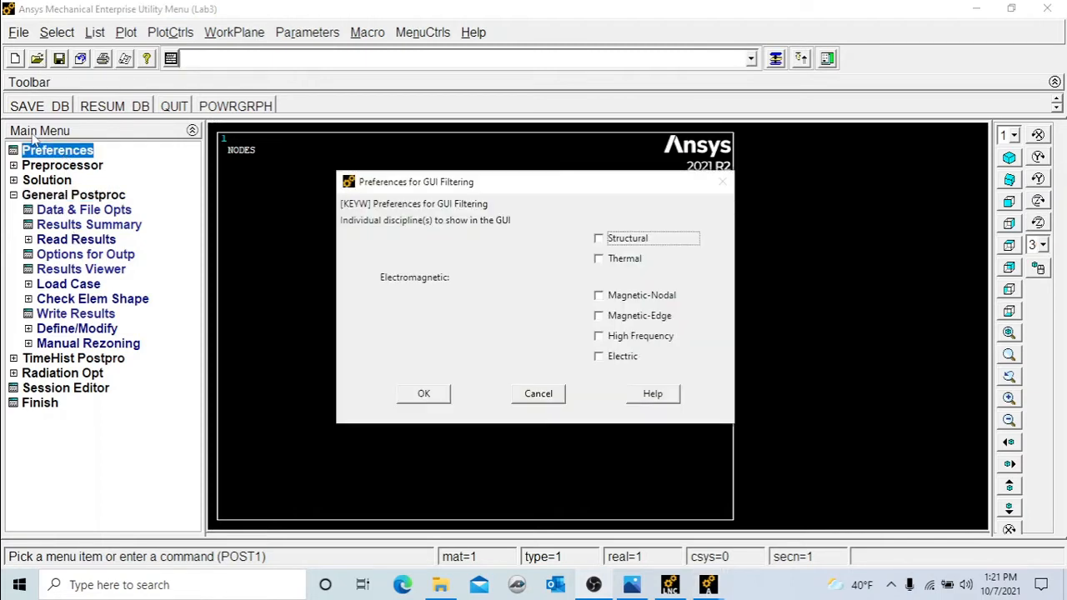
click(539, 394)
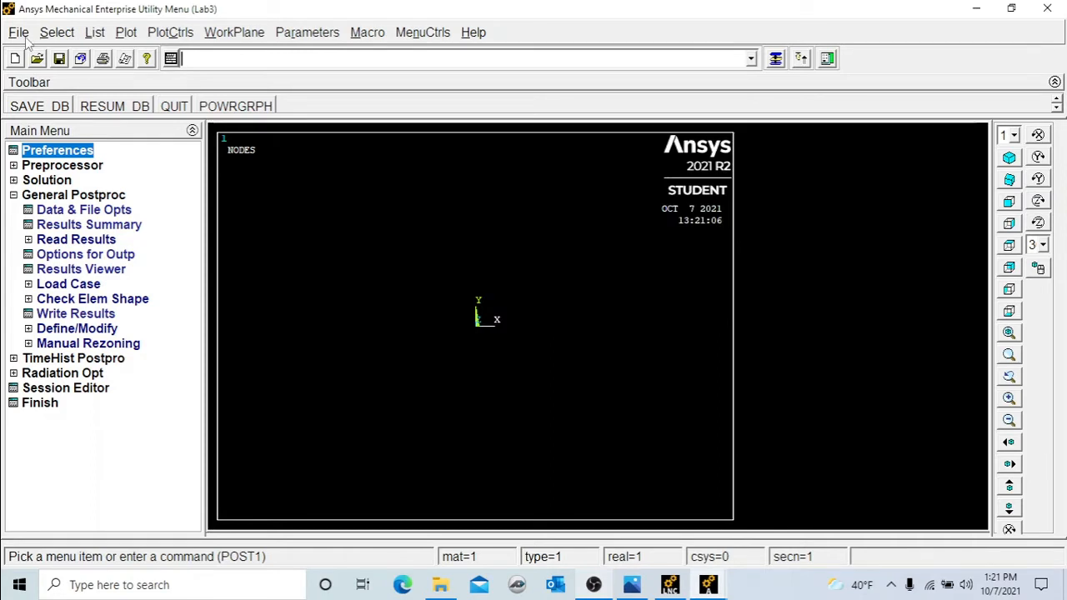
Clear the database and start a new analysis, keeping the start file read option.
click(25, 40)
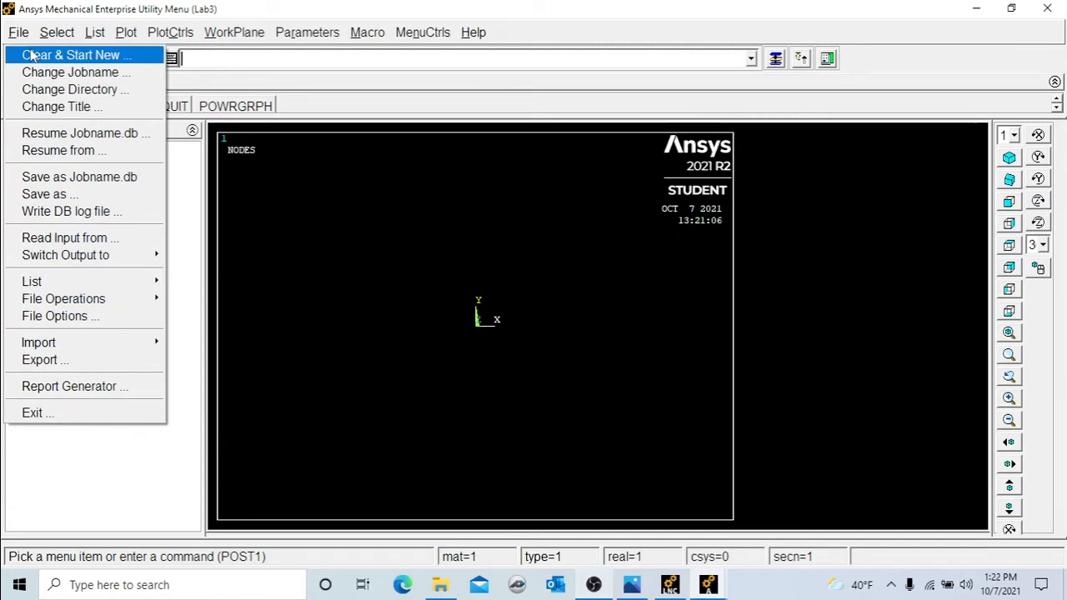
click(30, 55)
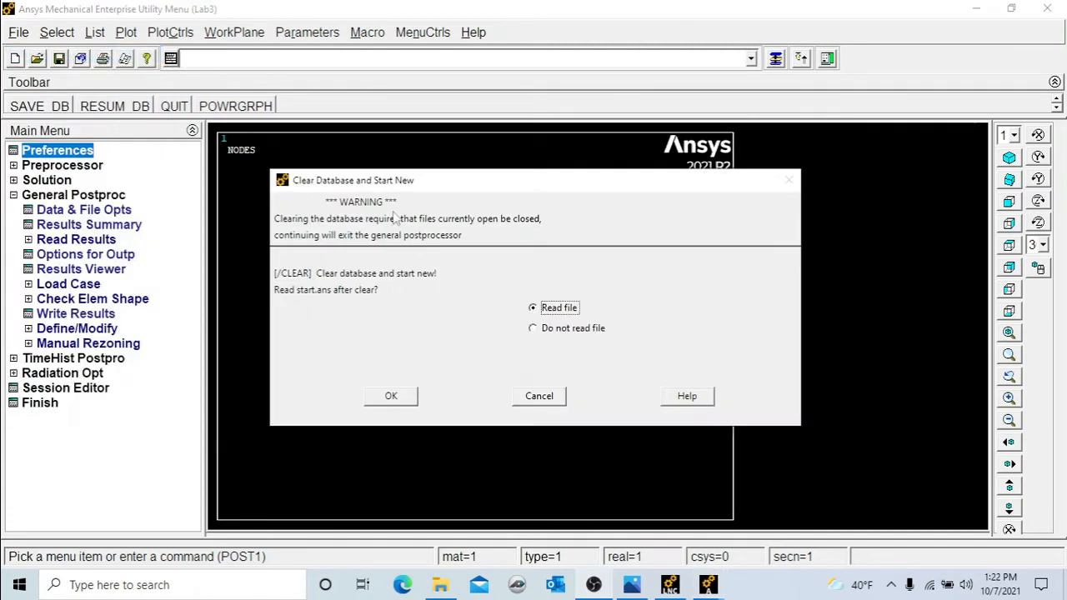
click(394, 396)
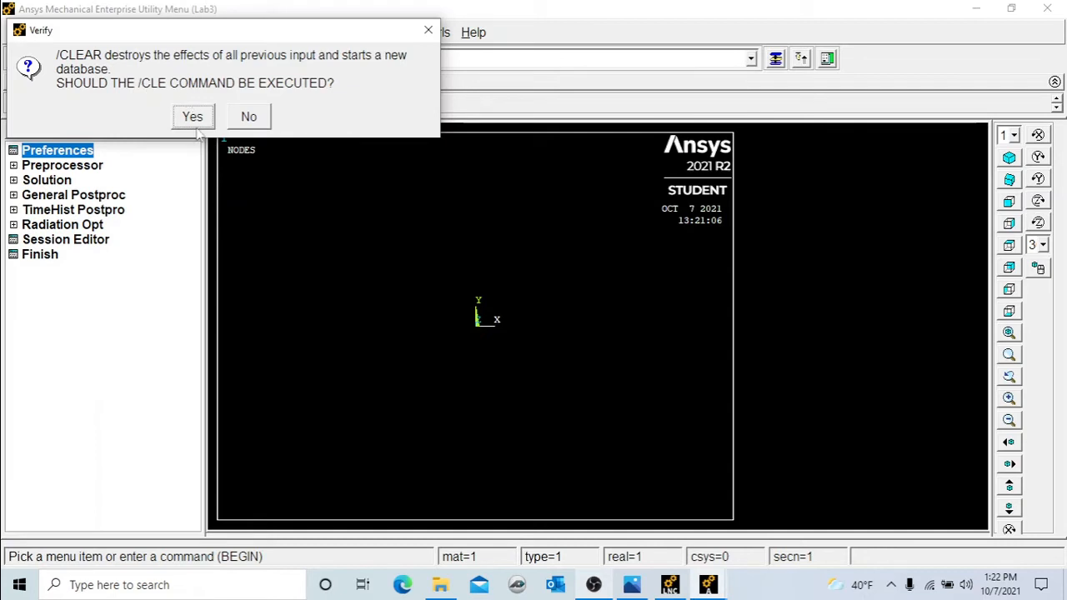
click(193, 117)
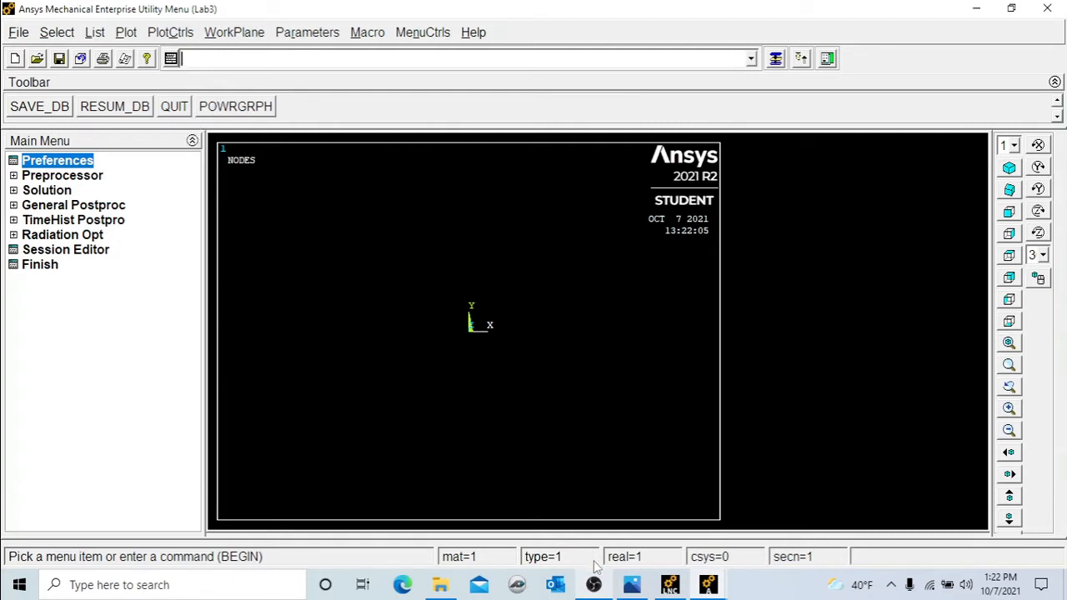
Add a Combination Spring-damper 14 element type as element type 1 in the Preprocessor.
click(76, 179)
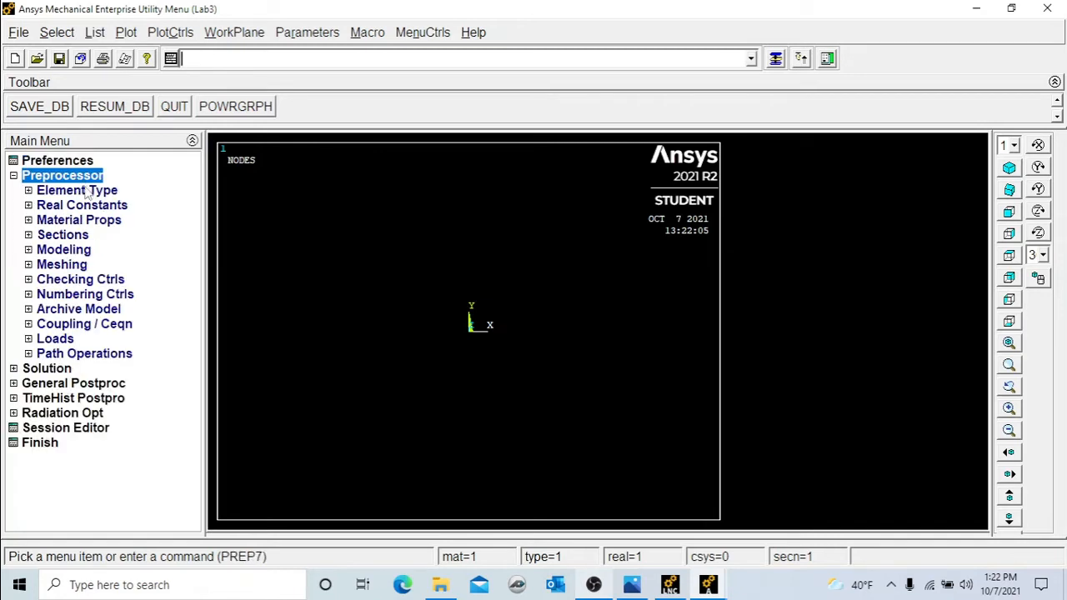
click(83, 191)
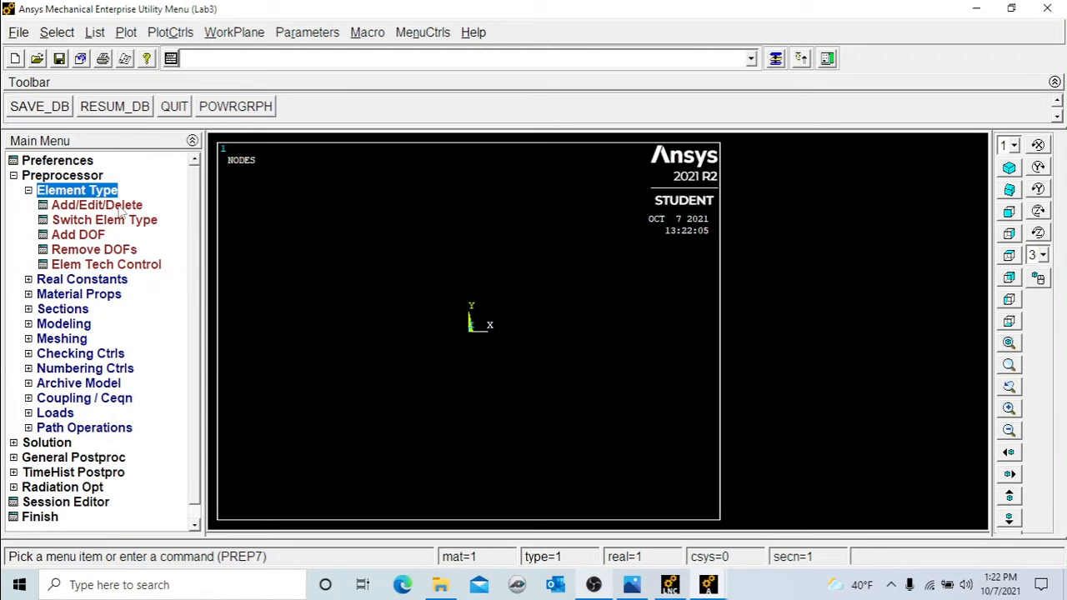
click(122, 207)
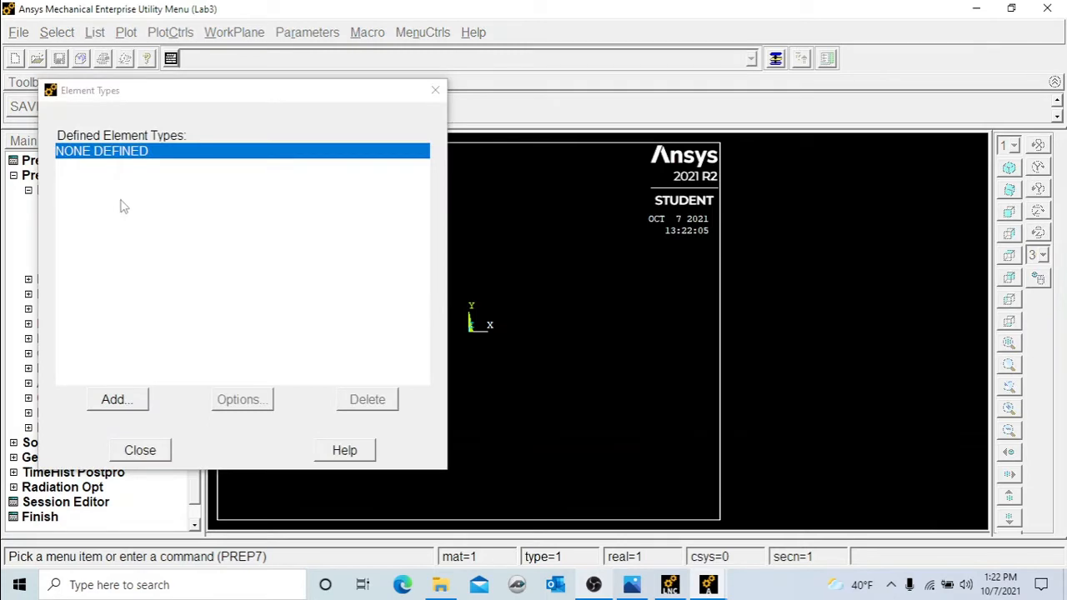
click(120, 400)
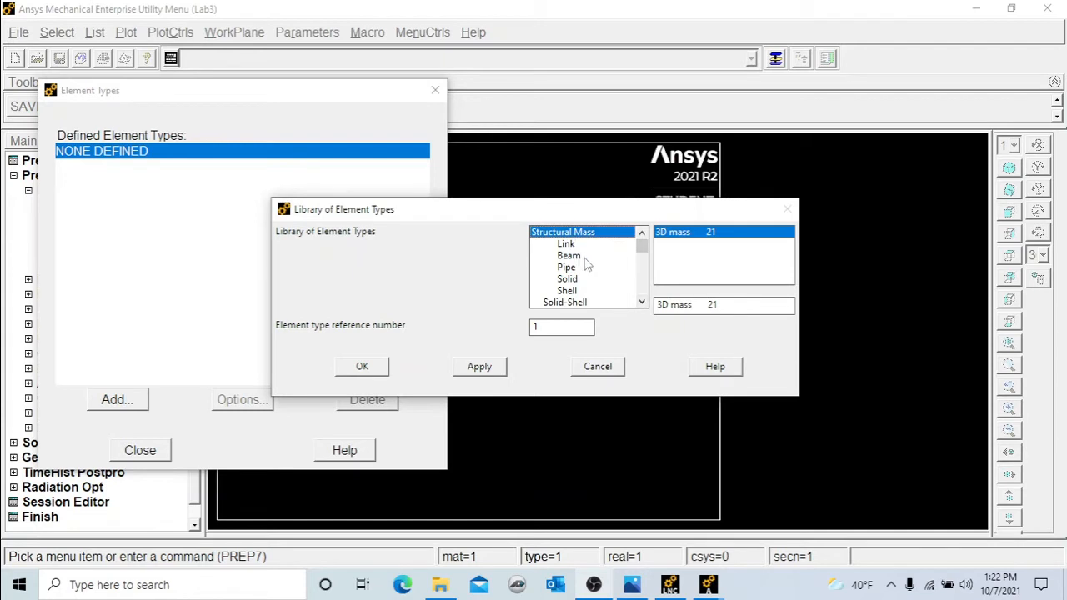
click(641, 302)
click(641, 302)
click(641, 302)
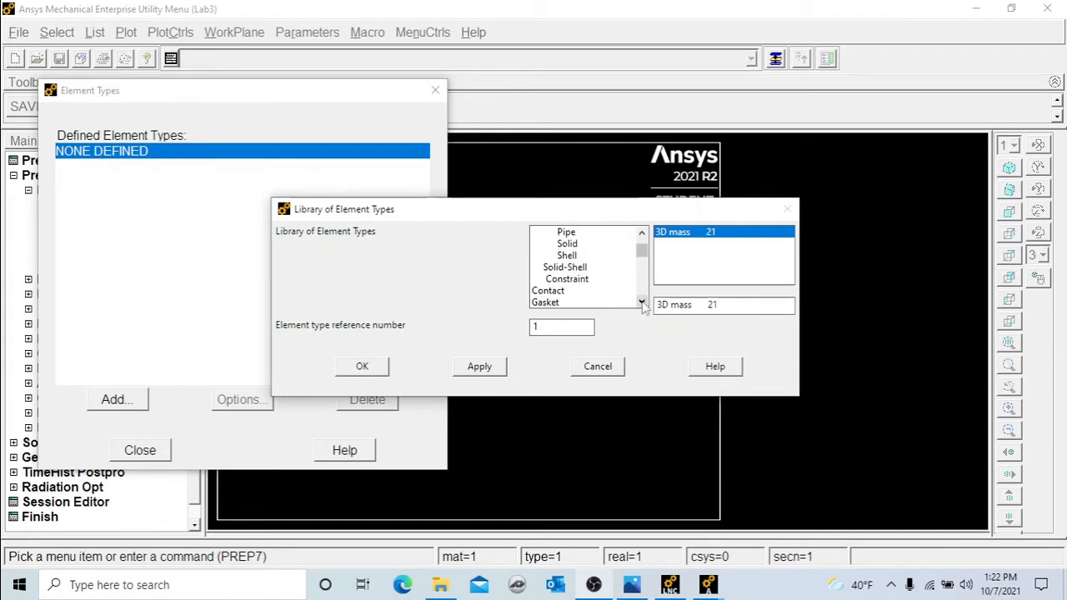
click(642, 302)
click(641, 301)
click(641, 302)
click(641, 302)
click(642, 302)
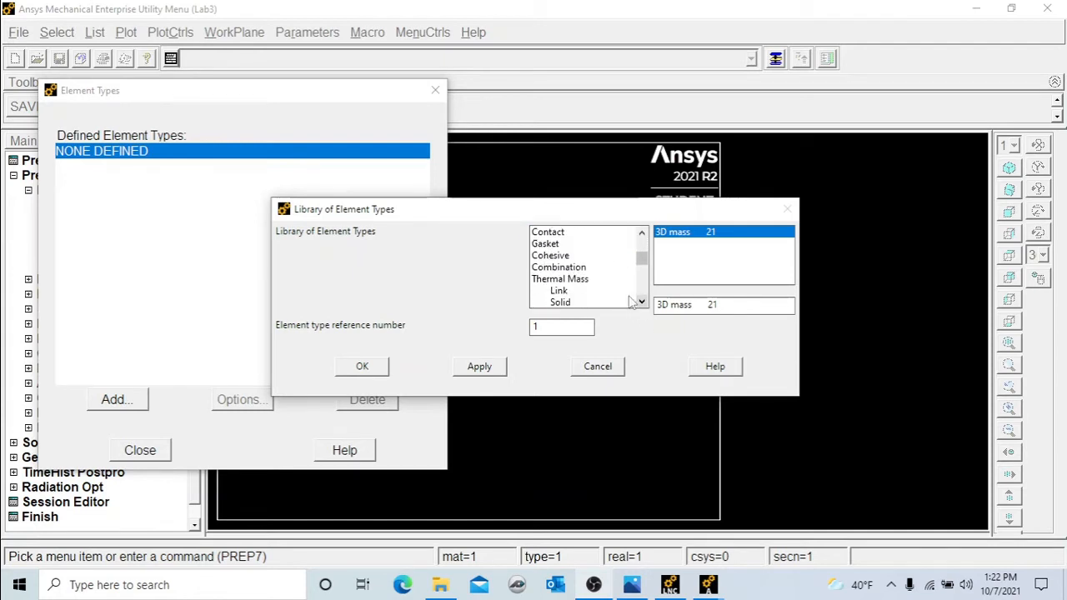
click(557, 269)
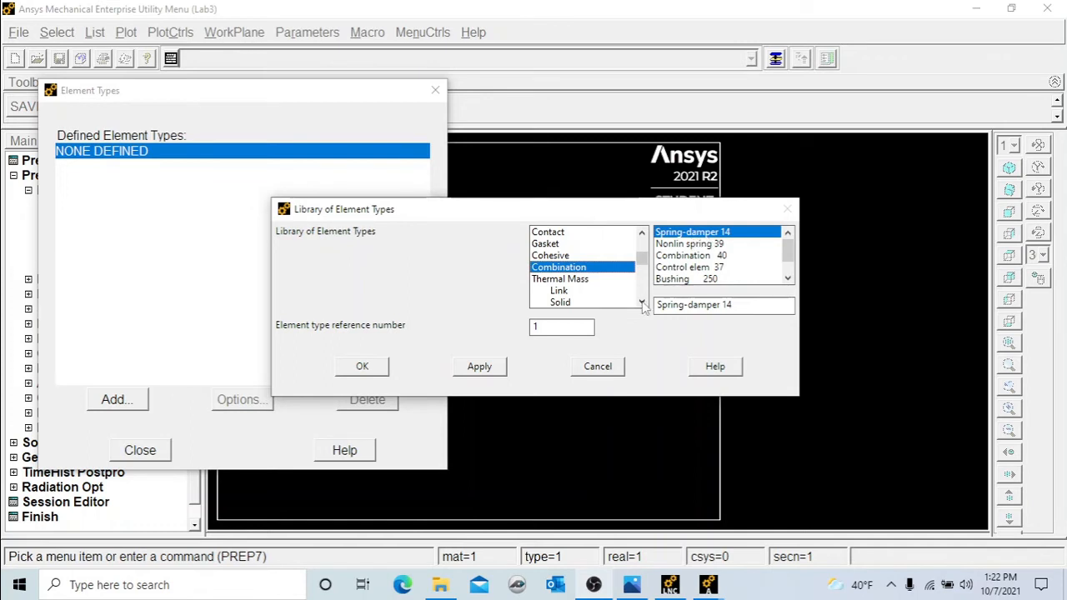
click(362, 366)
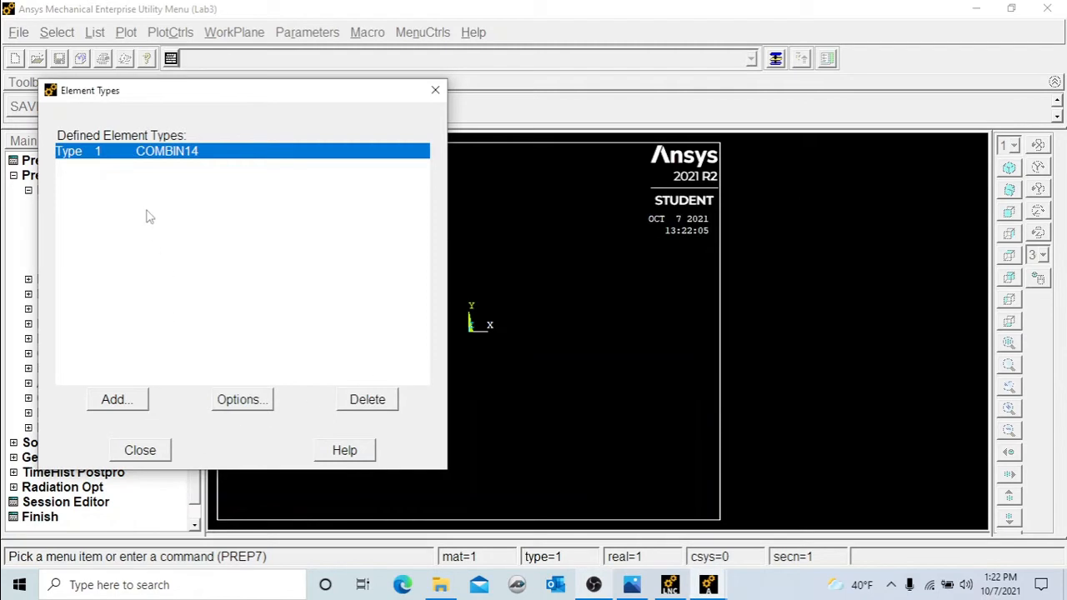
click(154, 451)
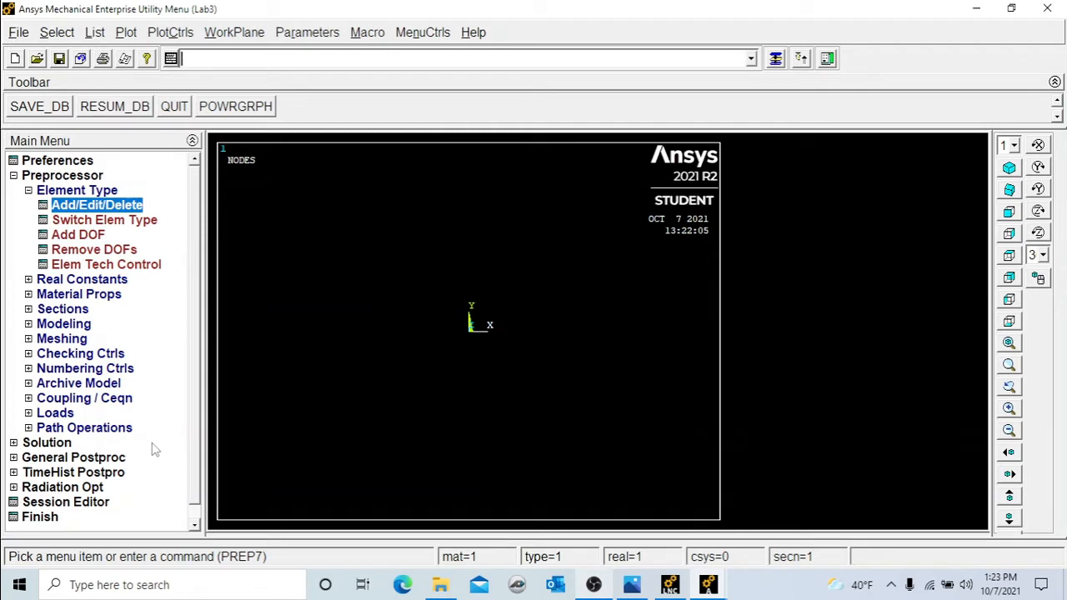
Start adding real constant set 1 for the COMBIN14 element type.
click(116, 281)
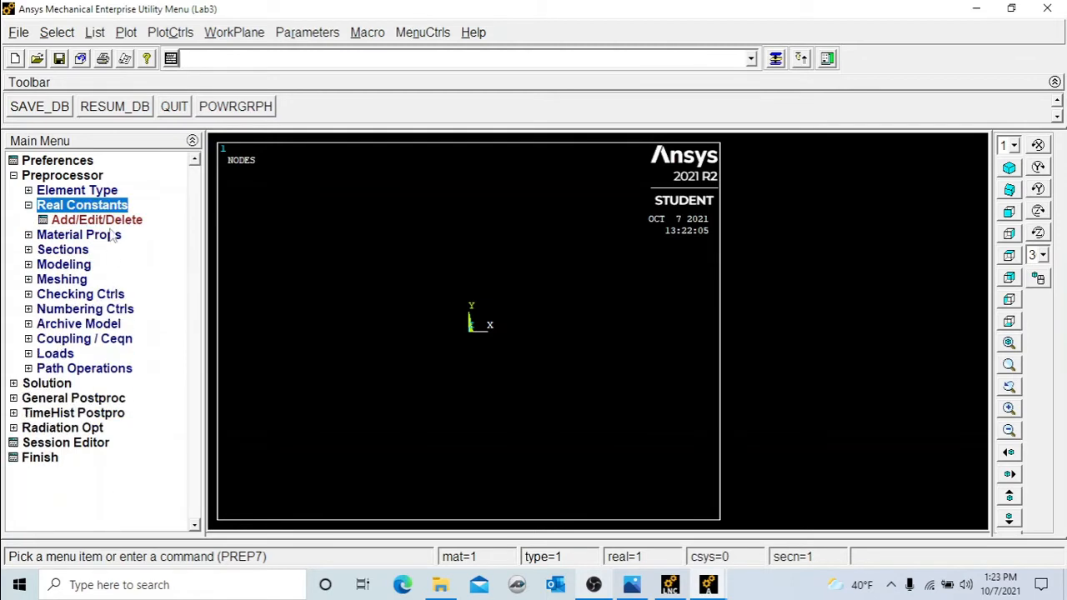
click(109, 221)
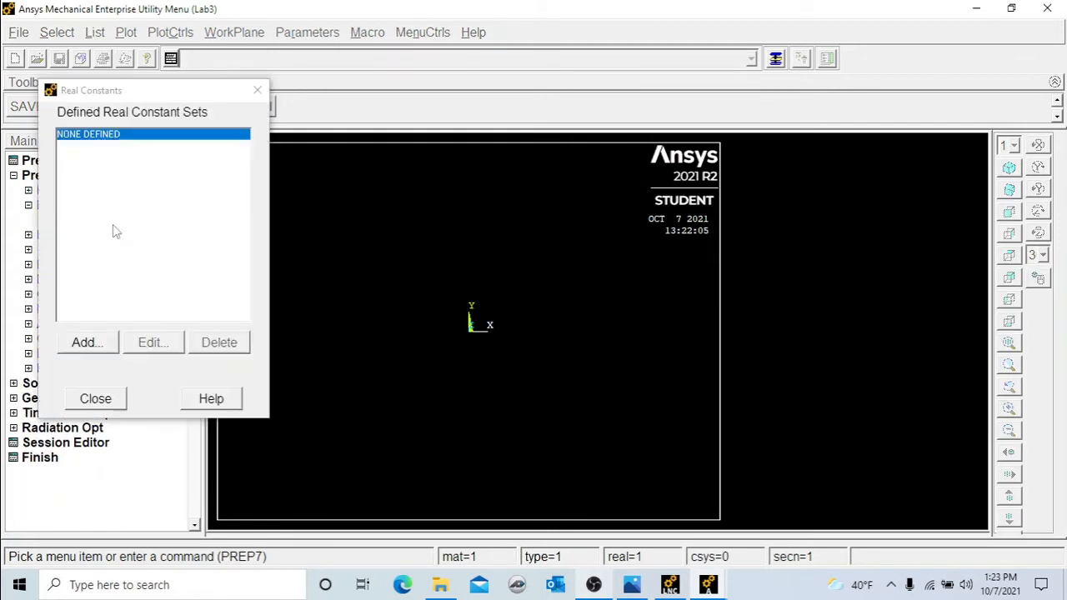
click(94, 340)
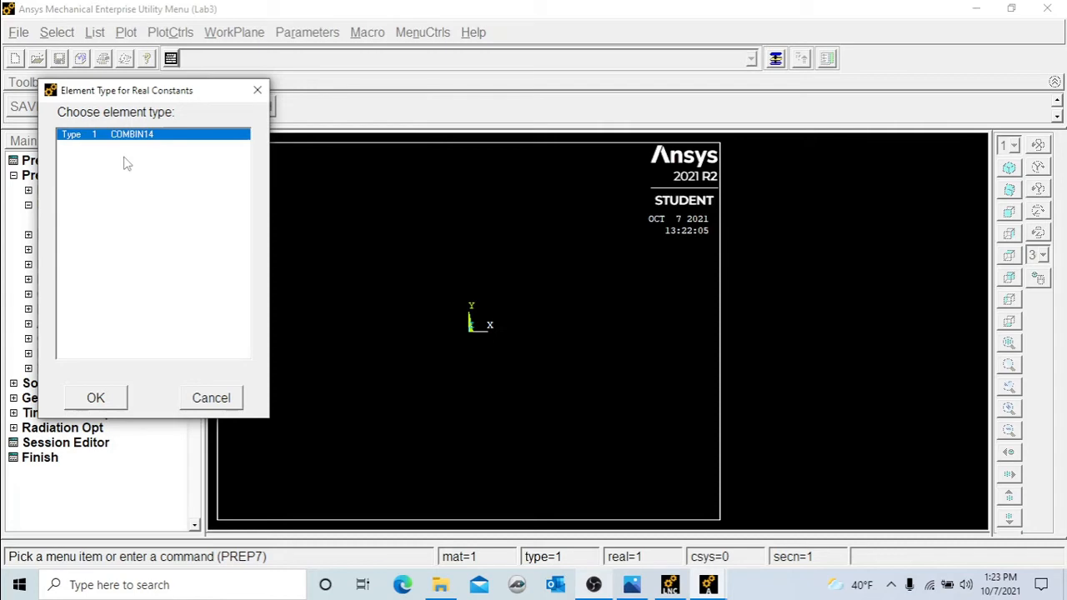
click(94, 401)
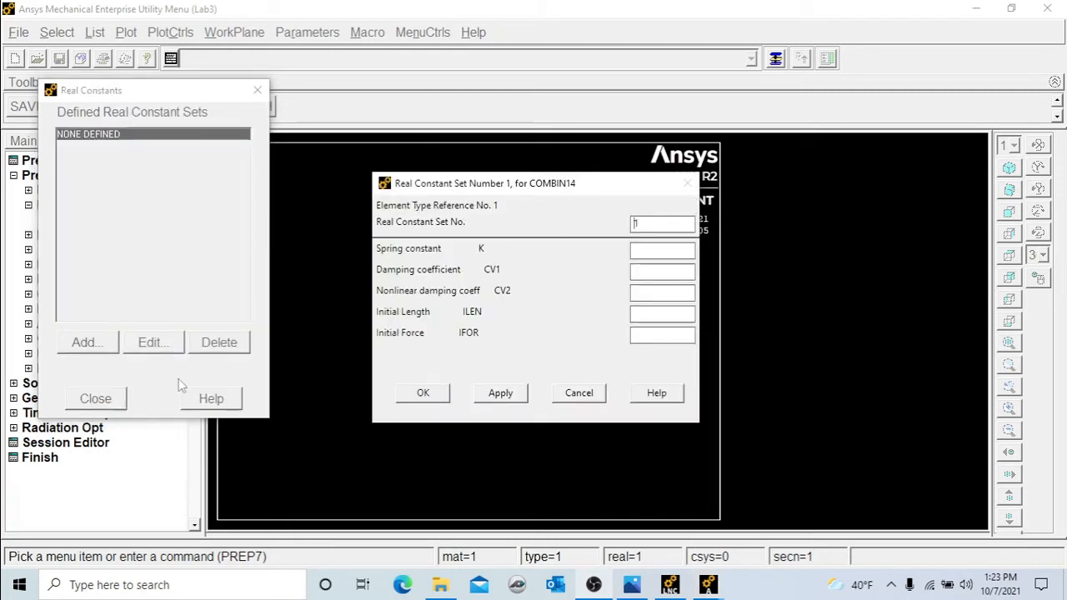
click(646, 224)
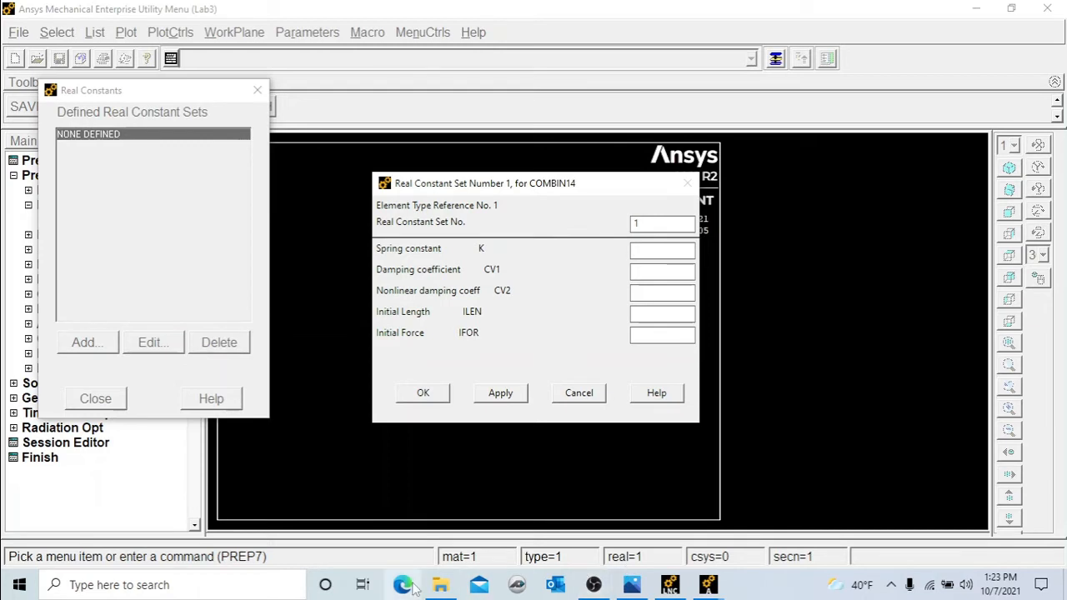
Switch to the example problem image to review the spring data, then return to the real constant dialog.
click(636, 583)
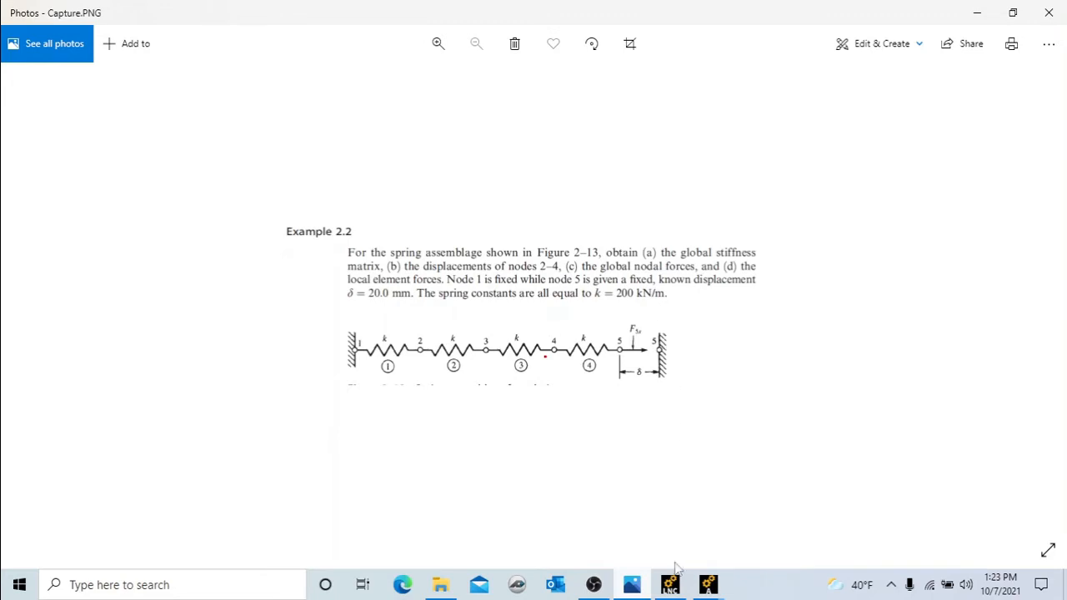
click(635, 583)
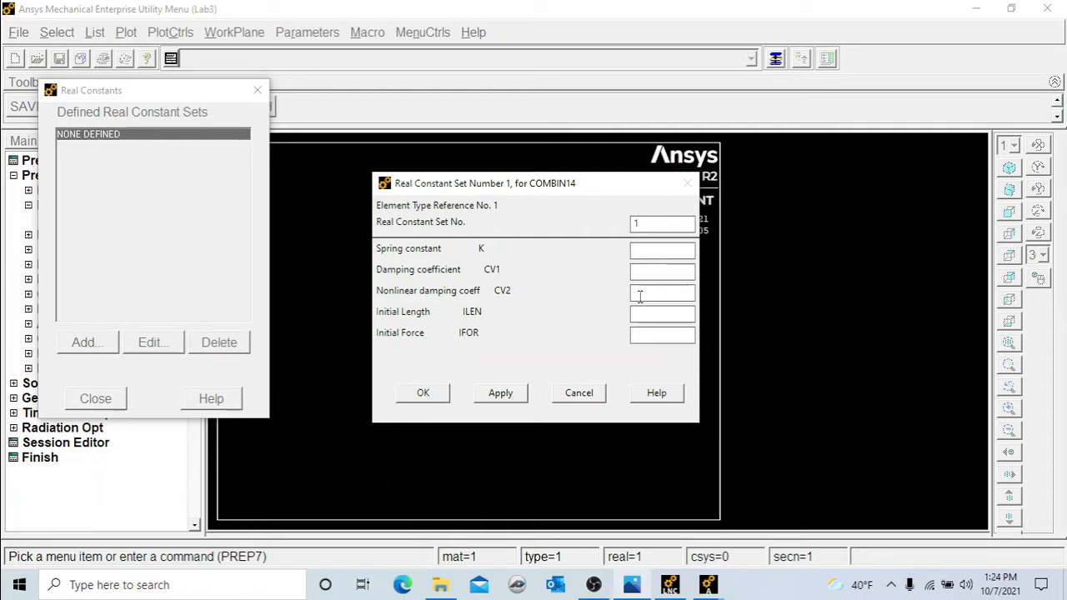
click(632, 584)
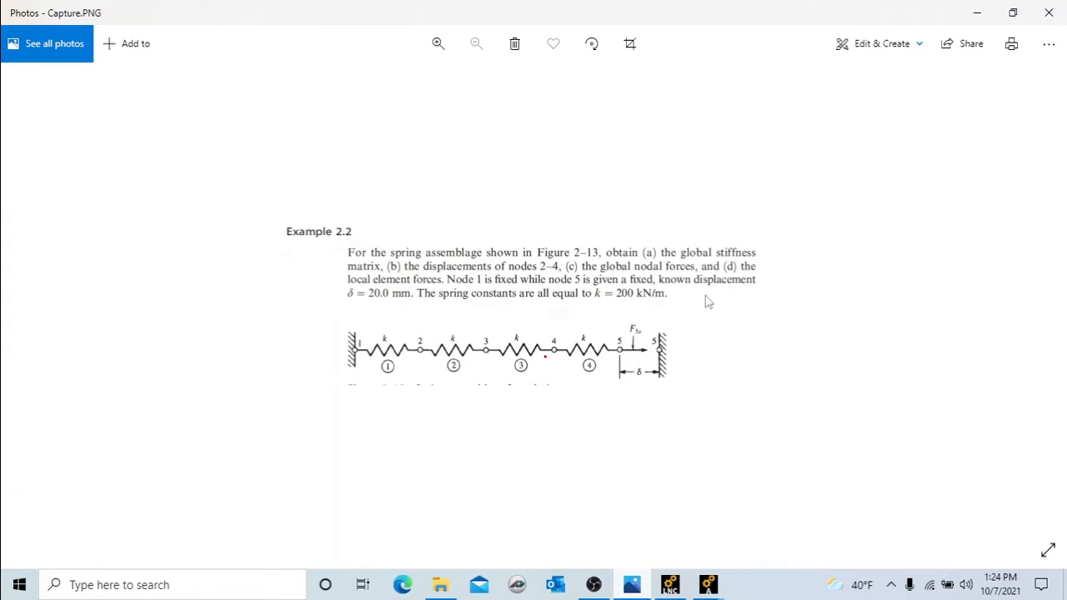
click(634, 586)
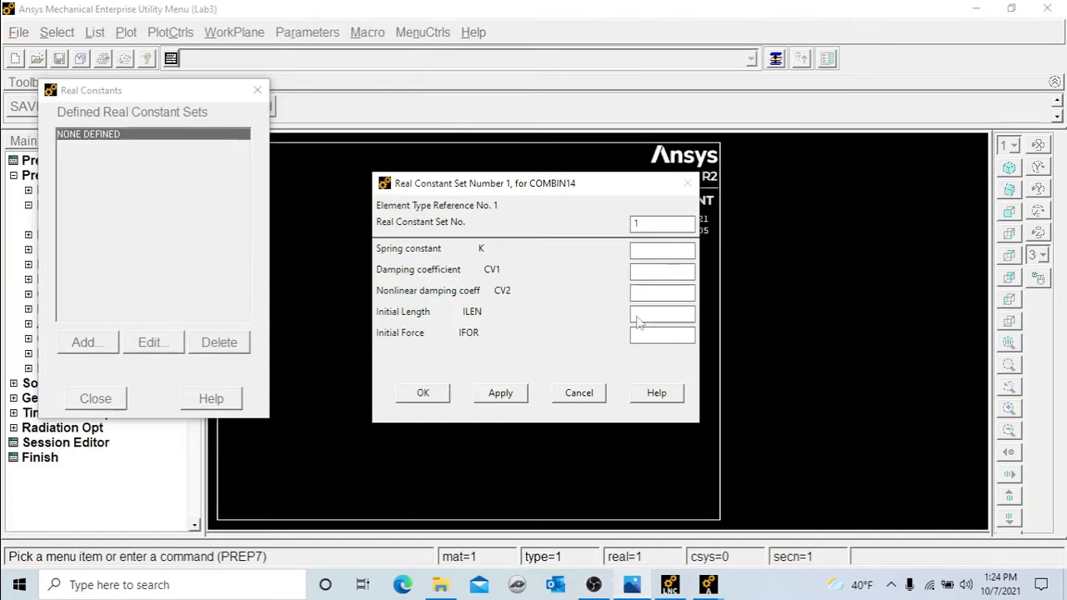
Set the spring constant K to 200 for real constant set 1 and close the real constants list.
click(653, 247)
text(200)
click(426, 395)
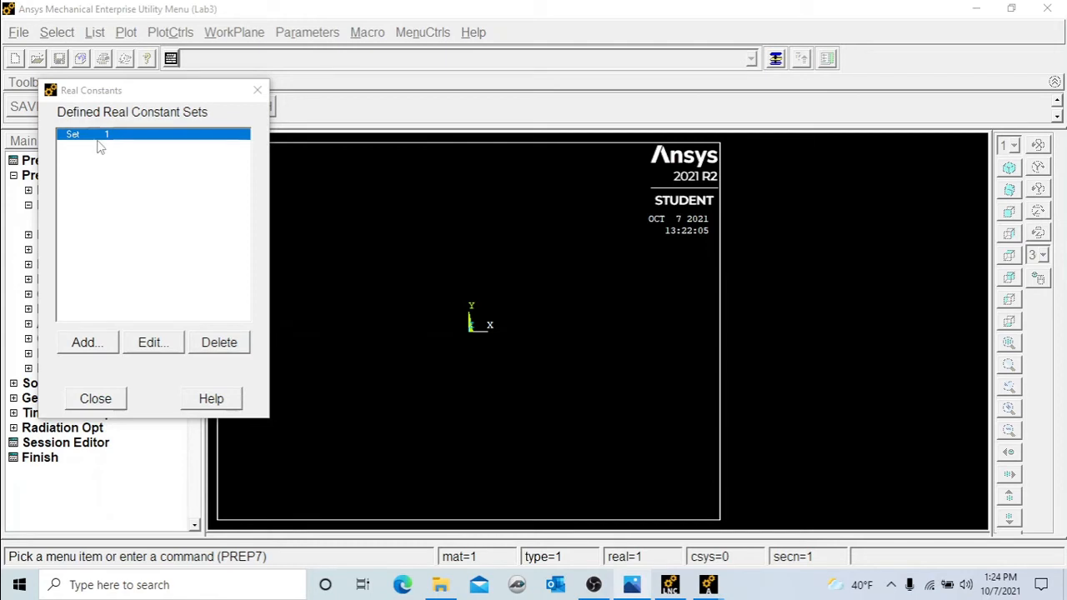
click(114, 400)
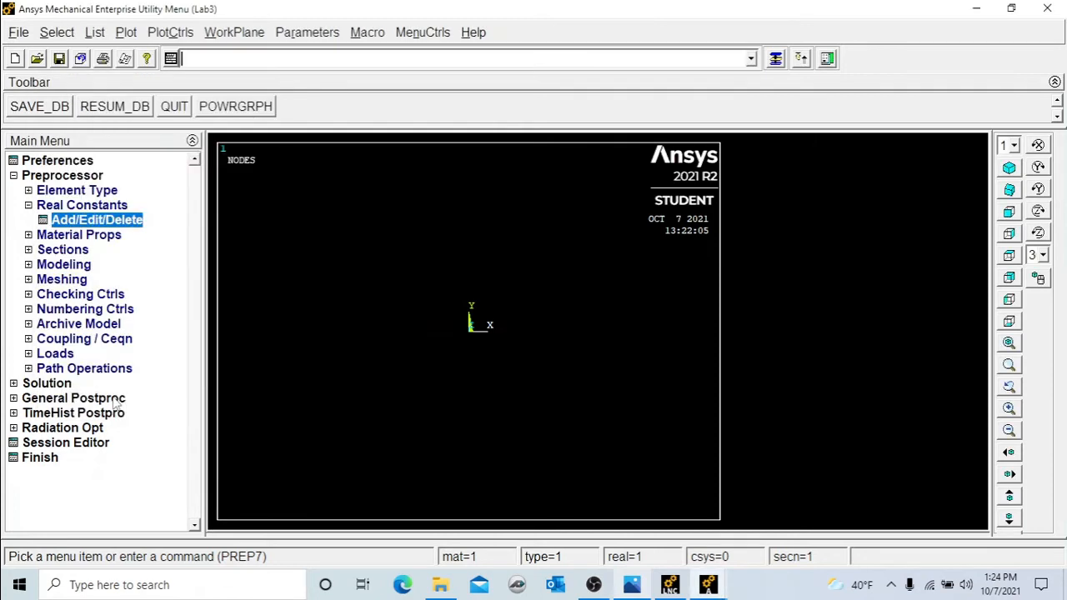
Create node 1 at X = 0, Y = 0 in the active coordinate system.
click(76, 267)
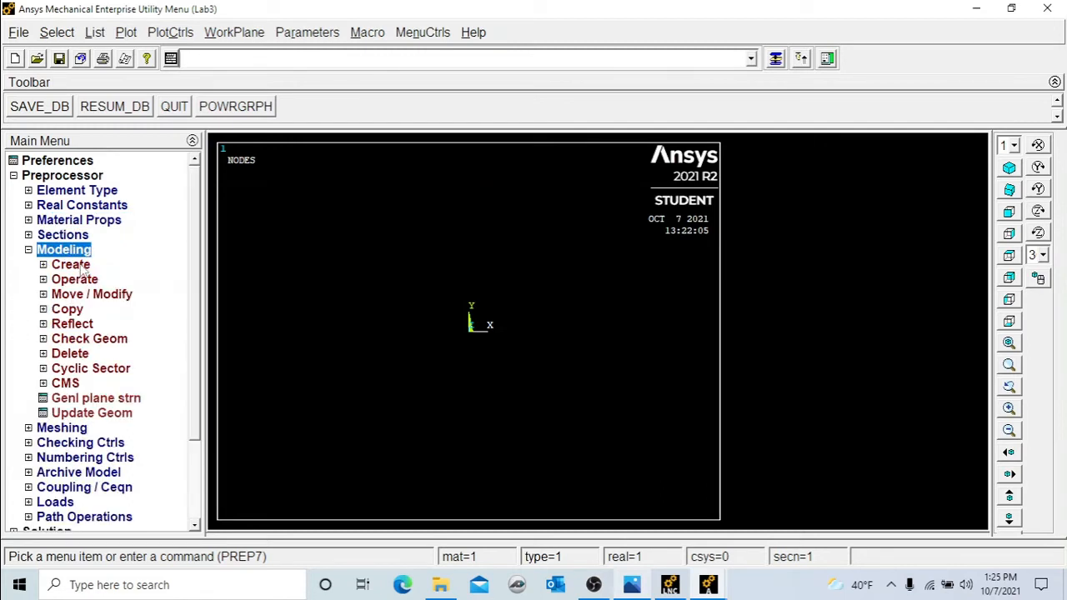
click(81, 266)
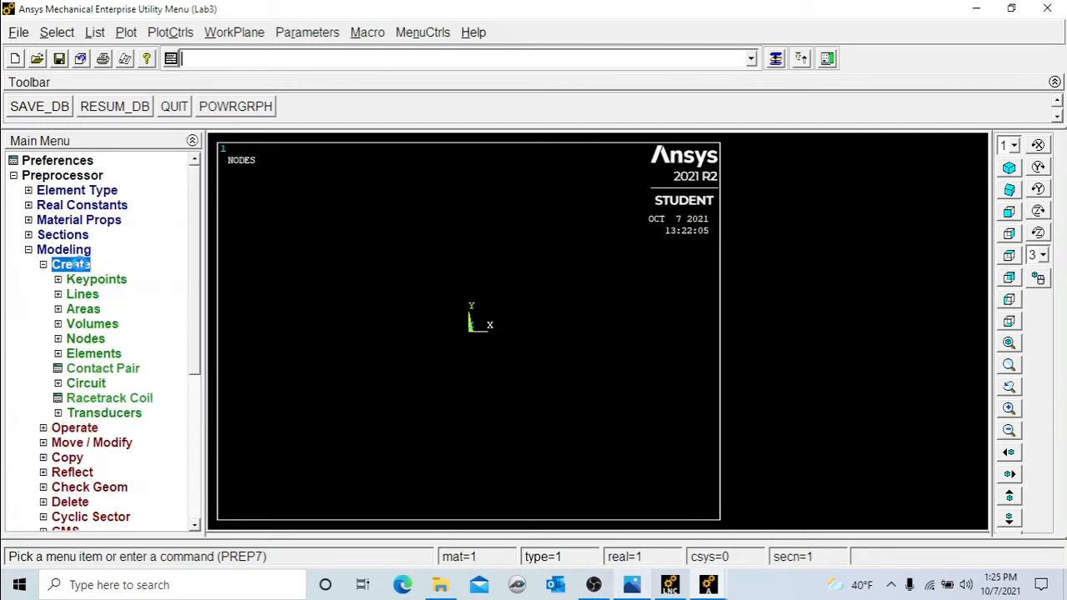
click(85, 341)
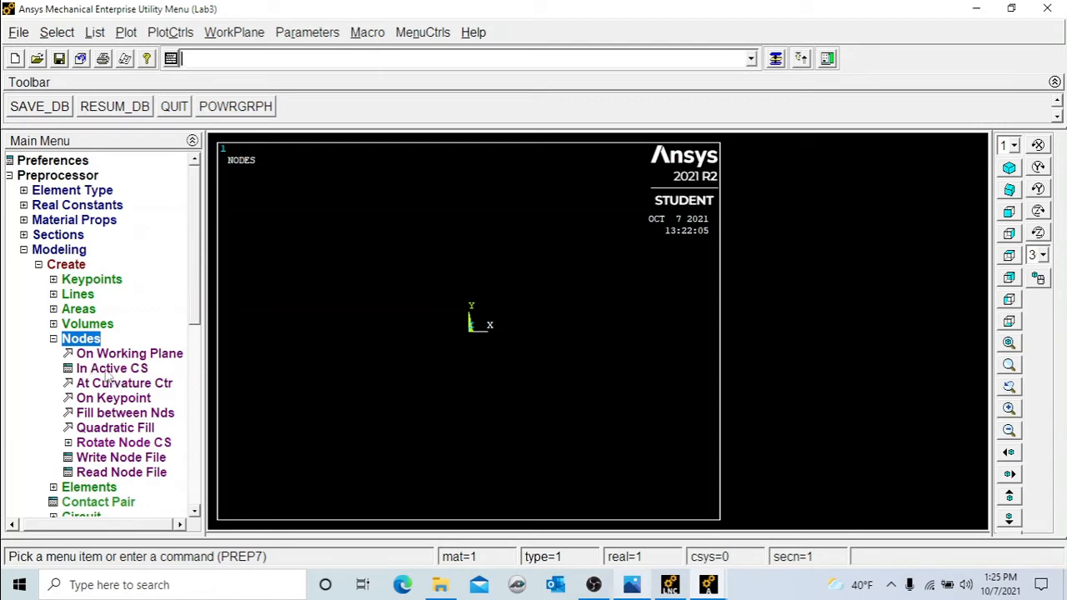
click(109, 374)
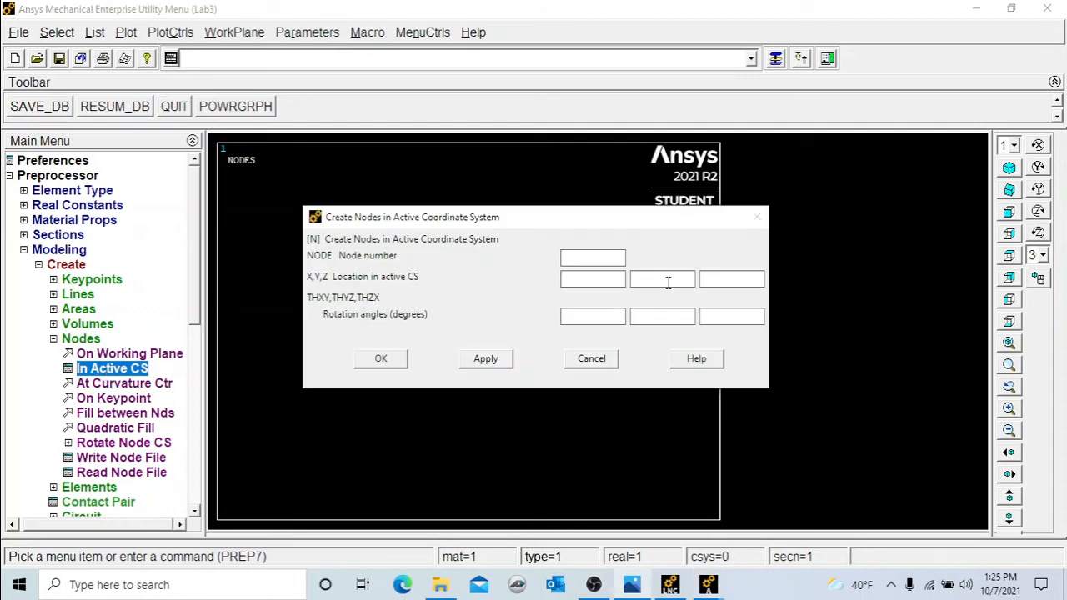
click(592, 260)
drag(529, 216, 509, 81)
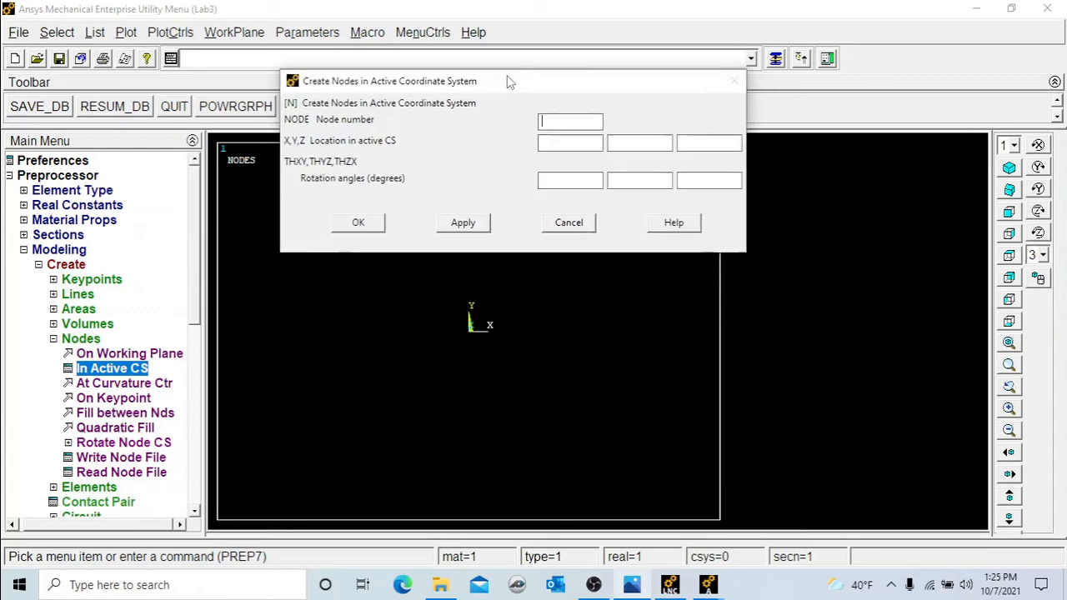
text(1)
click(572, 143)
text(0)
key(Tab)
text(0)
click(358, 223)
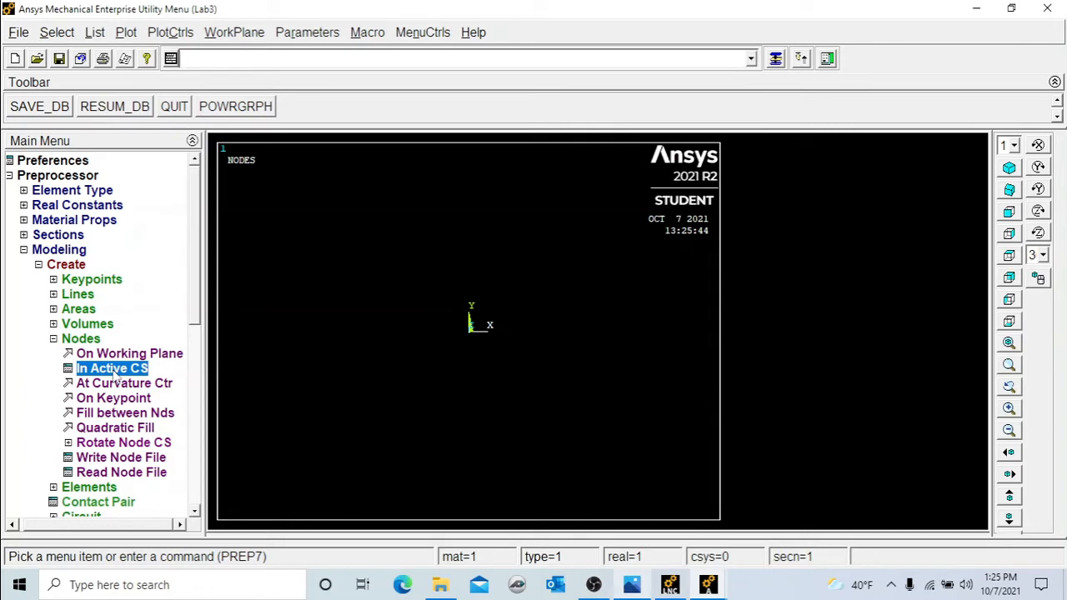
Create node 2 at X = 2 in the active coordinate system.
click(114, 376)
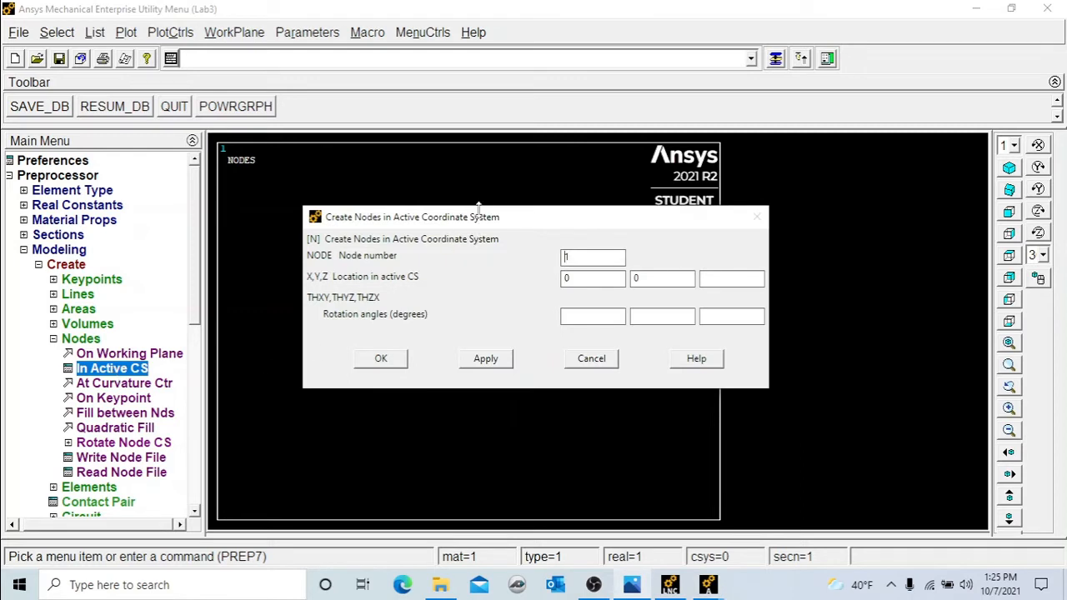
drag(513, 221, 487, 84)
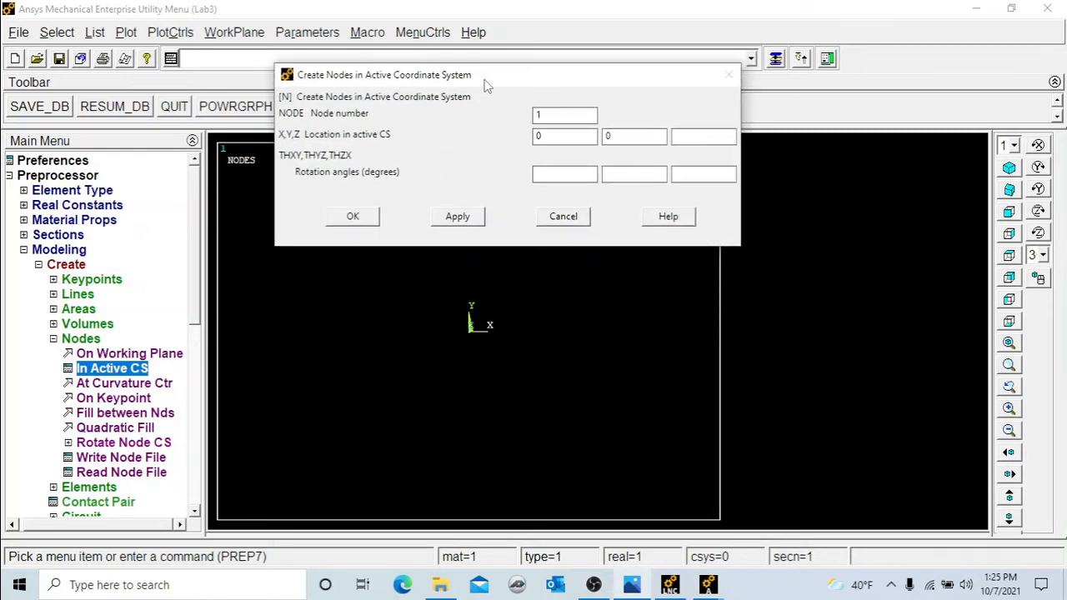
double_click(557, 115)
text(2)
double_click(540, 137)
text(2)
click(459, 218)
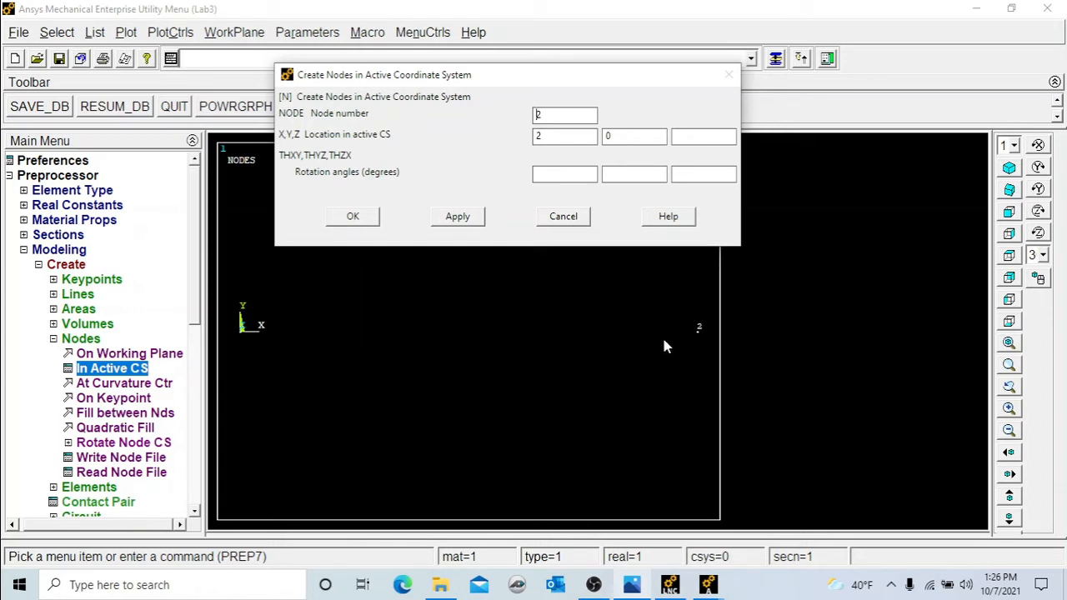
Create node 3 at X = 4 and node 4 at X = 6.
drag(564, 117, 521, 121)
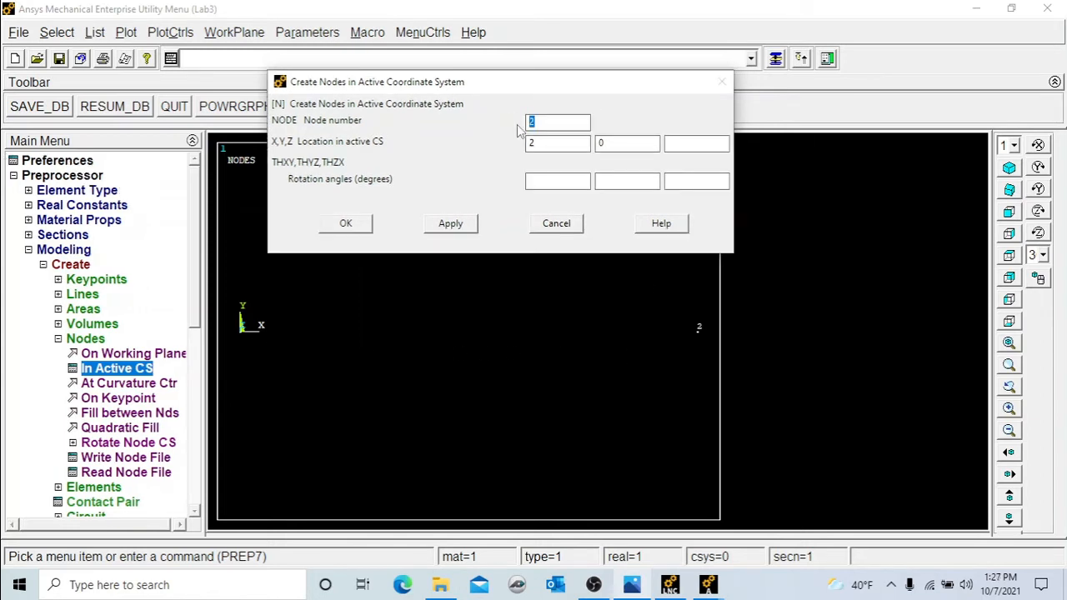
text(3)
double_click(529, 144)
text(4)
click(460, 225)
double_click(530, 123)
text(4)
double_click(529, 144)
text(6)
click(447, 223)
Create node 5 at X = 8 and close the node creation dialog.
click(549, 123)
double_click(531, 122)
text(6)
double_click(529, 144)
text(8)
click(367, 232)
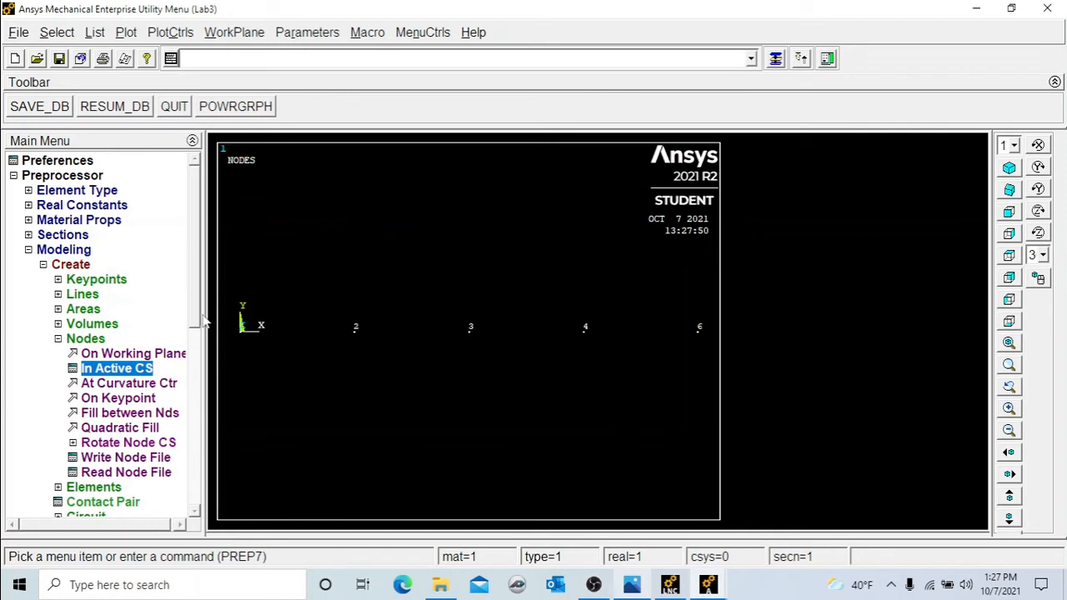
Set the element attributes to element type 1 COMBIN14 and real constant set 1.
scroll(194, 347, down, 2)
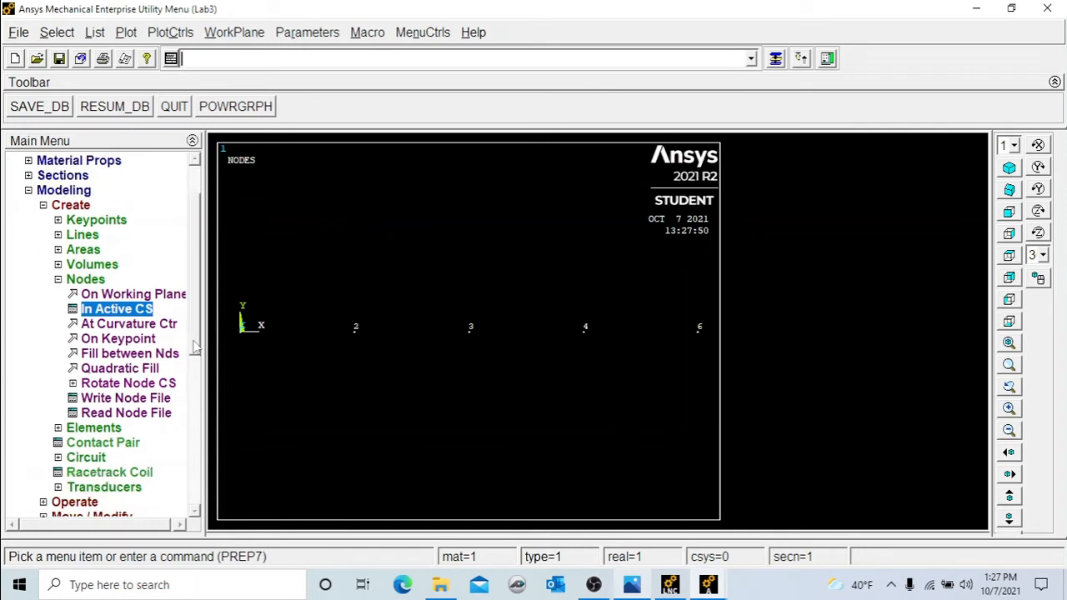
click(87, 430)
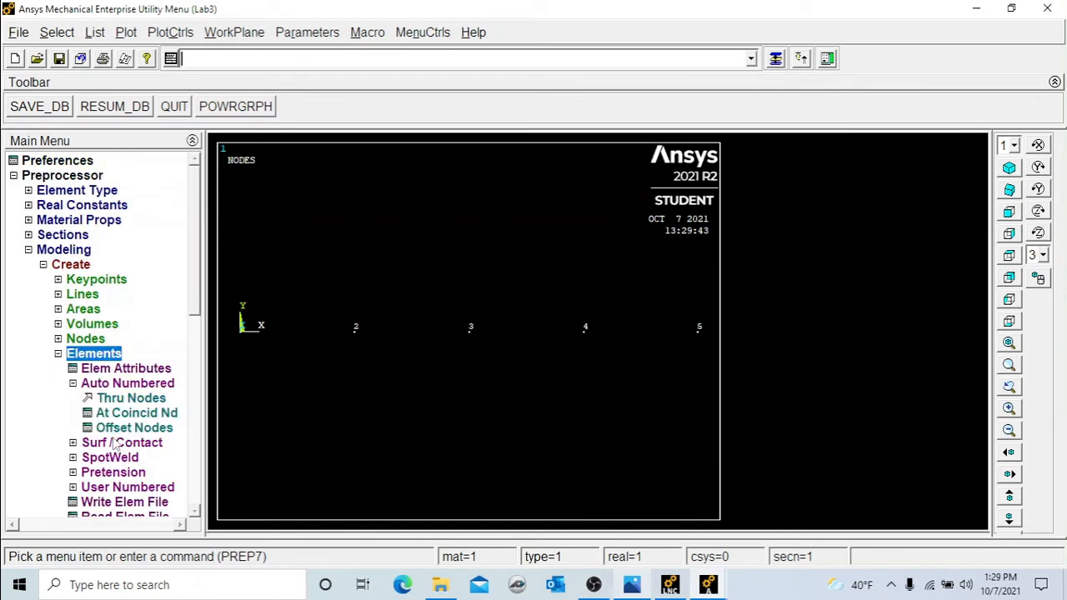
click(115, 373)
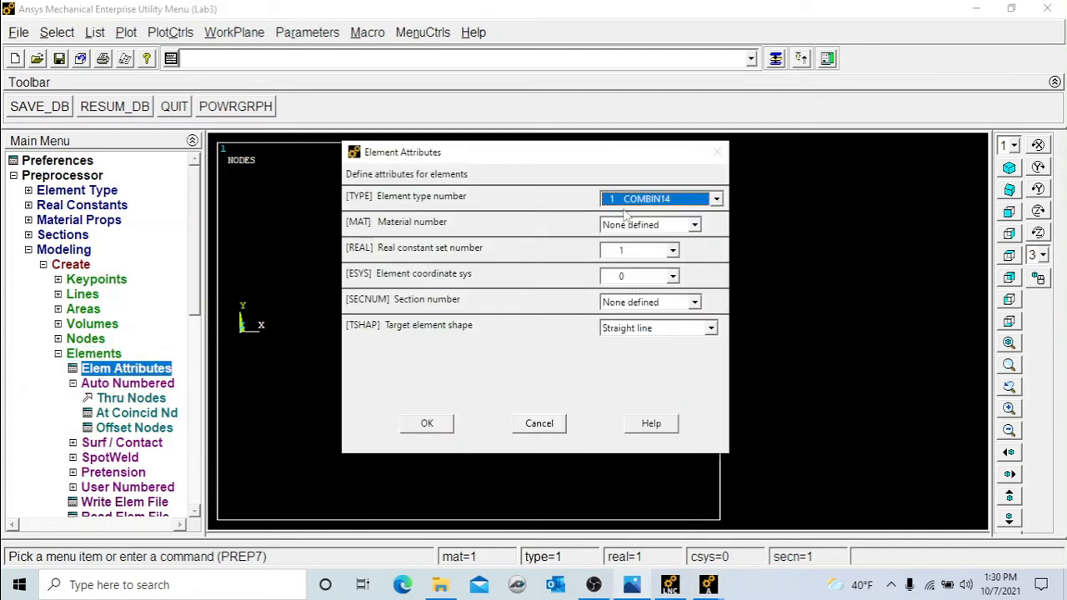
click(656, 200)
click(655, 208)
click(671, 252)
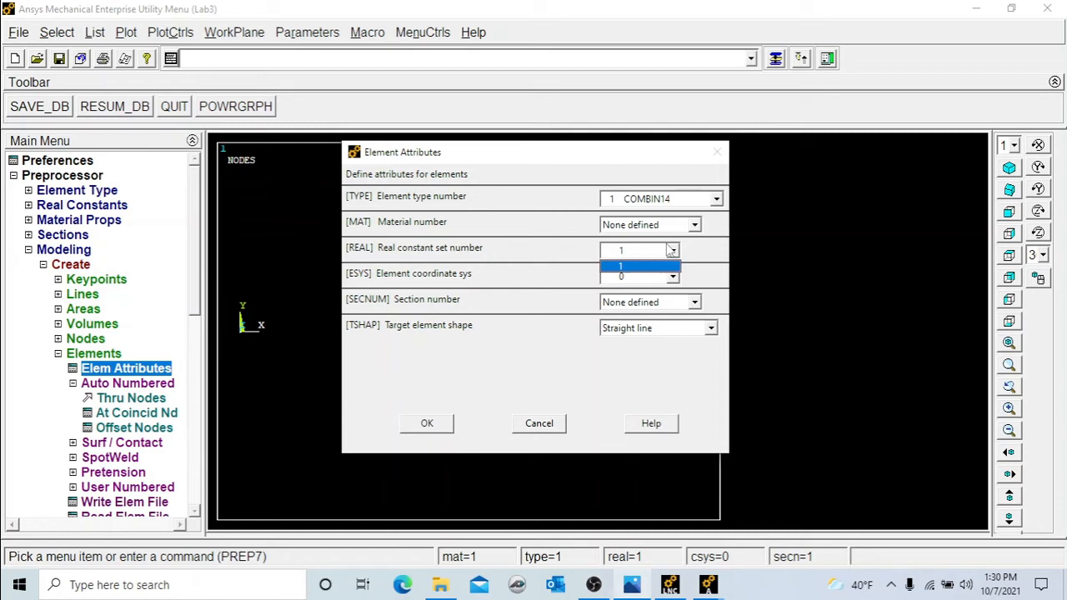
click(425, 427)
click(429, 428)
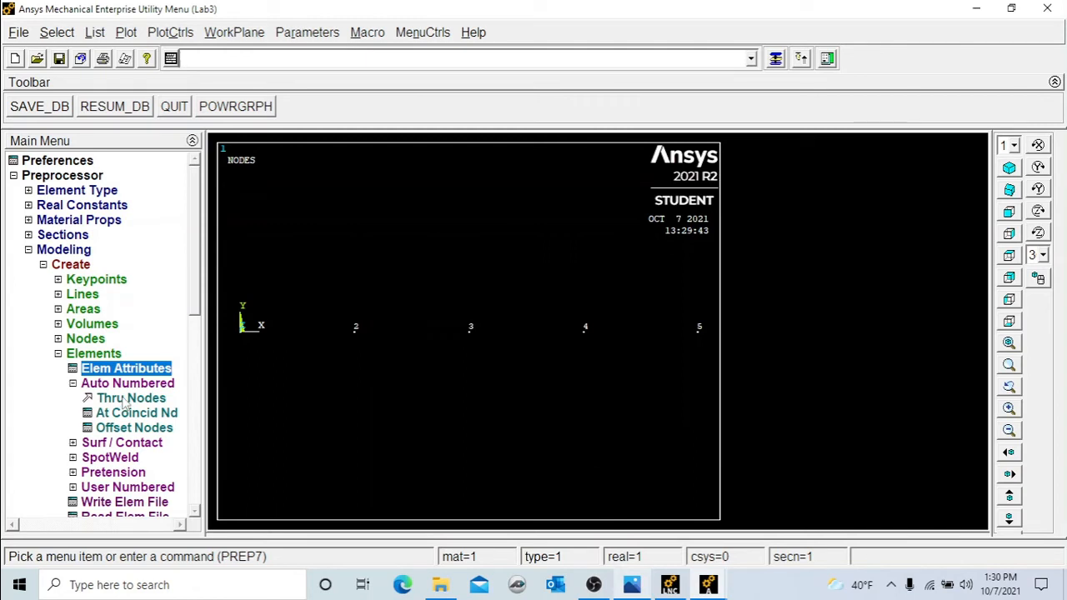
Create four spring elements through nodes 1-2, 2-3, 3-4 and 4-5.
click(127, 399)
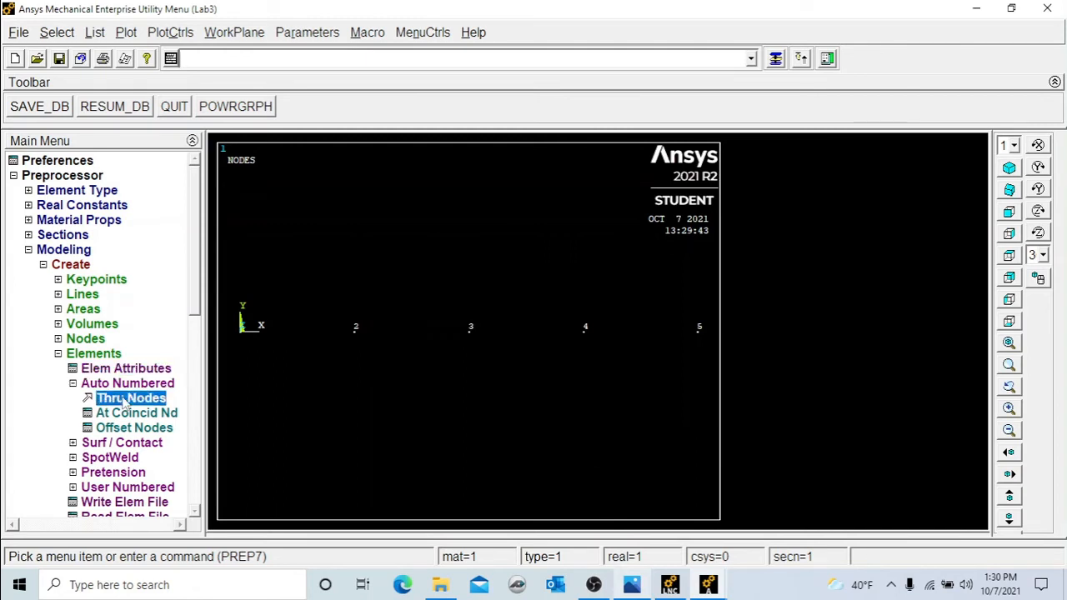
click(244, 341)
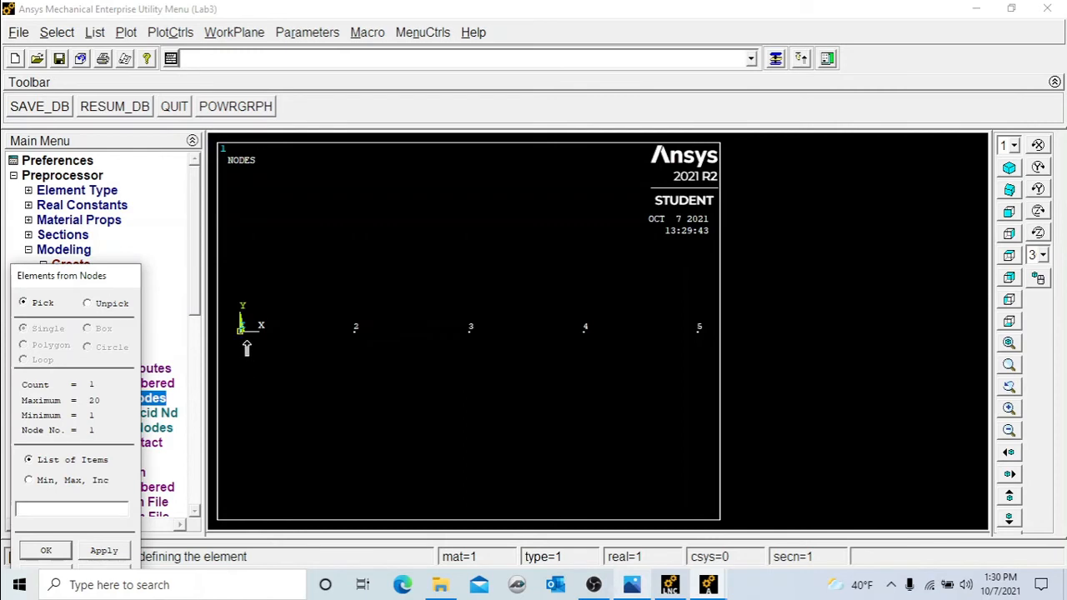
click(345, 344)
click(46, 550)
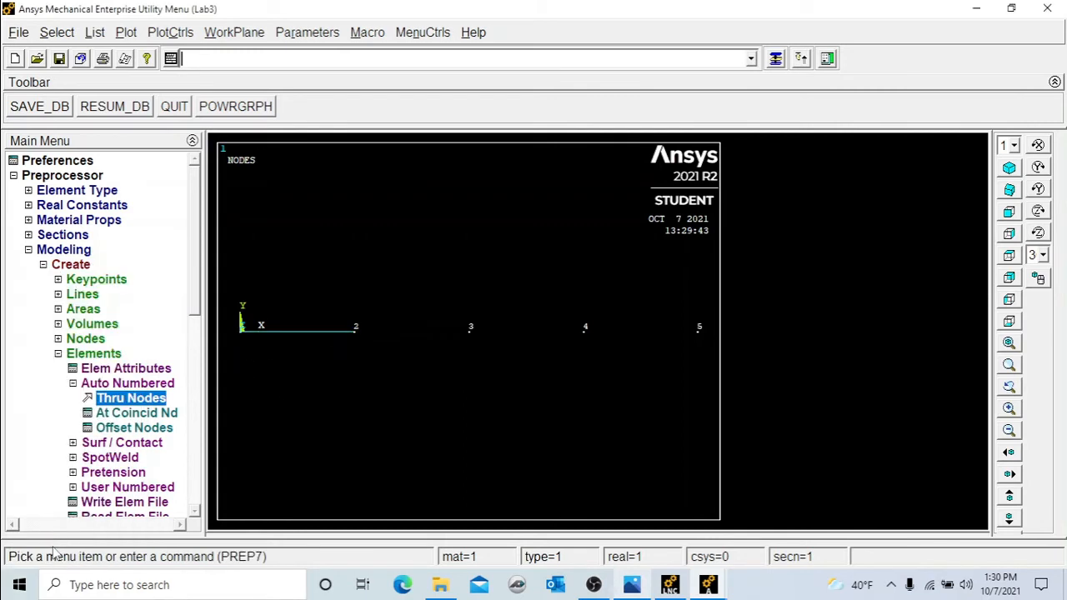
click(139, 402)
click(357, 334)
click(478, 340)
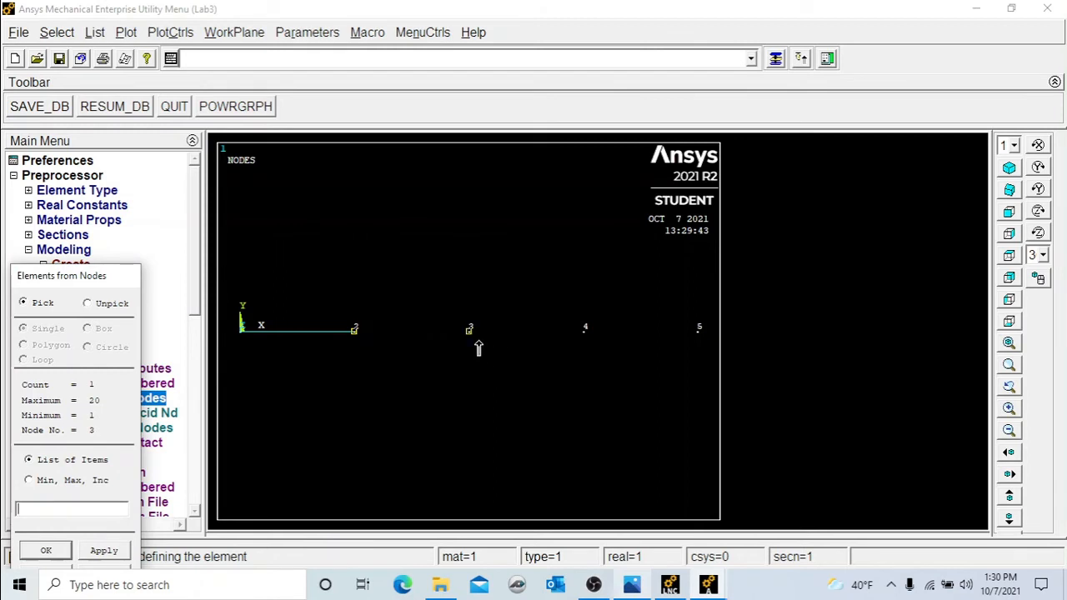
click(109, 553)
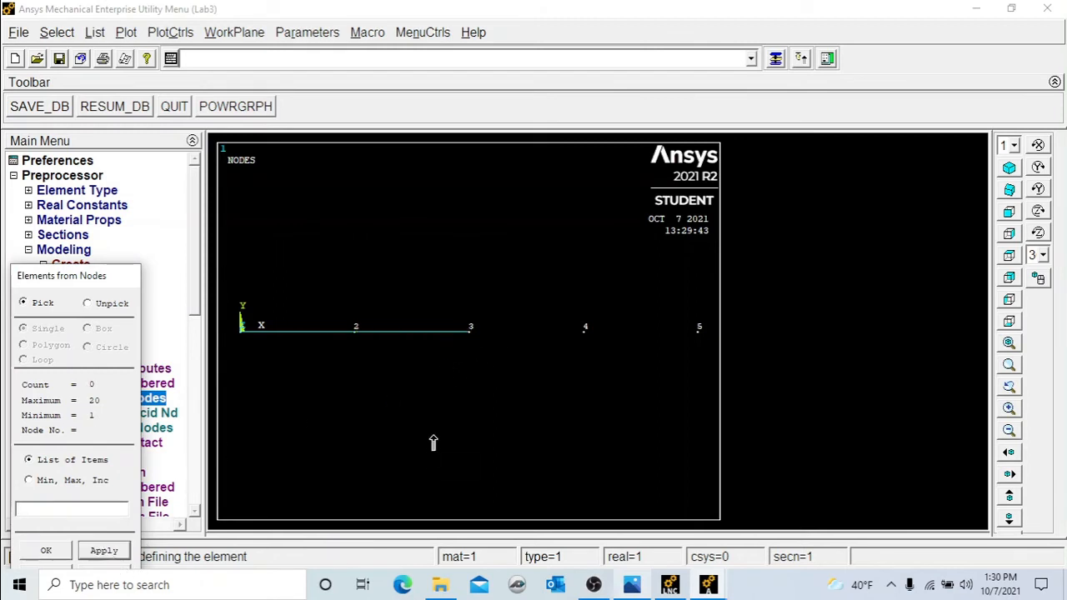
click(461, 340)
click(595, 342)
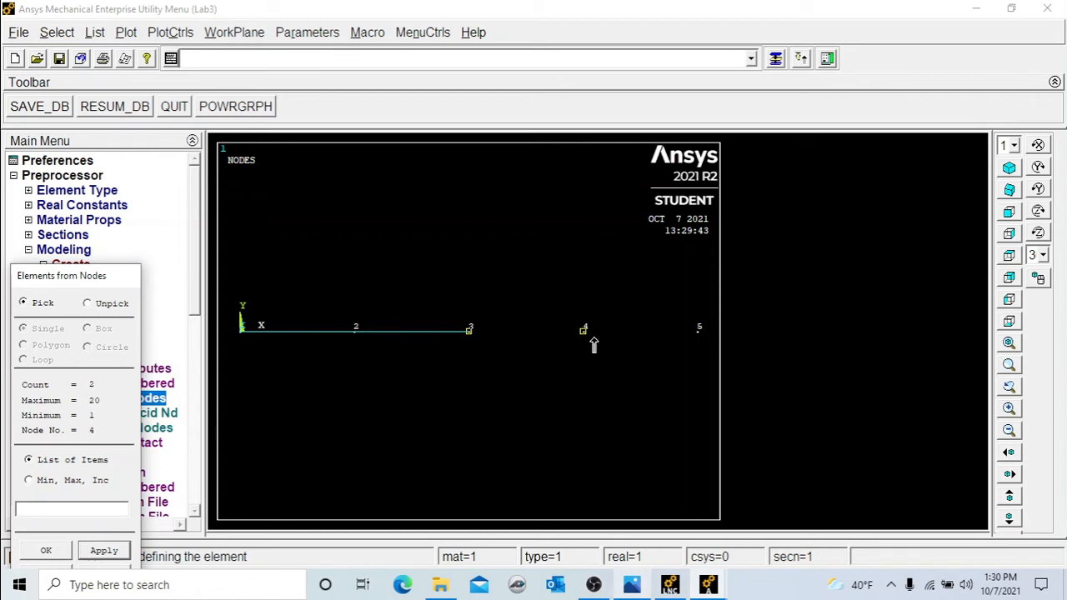
click(105, 551)
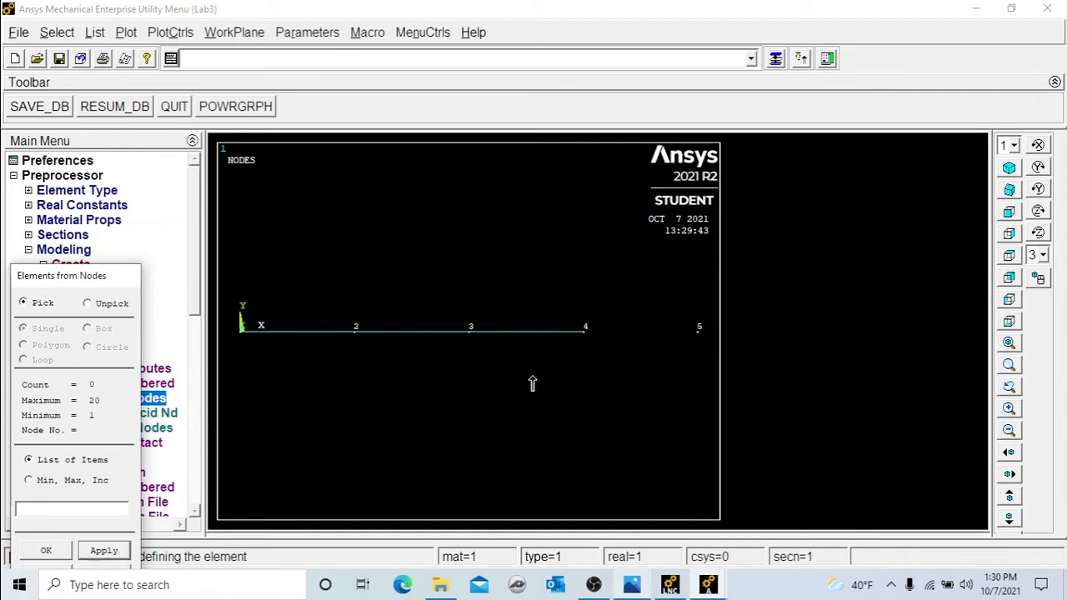
click(698, 330)
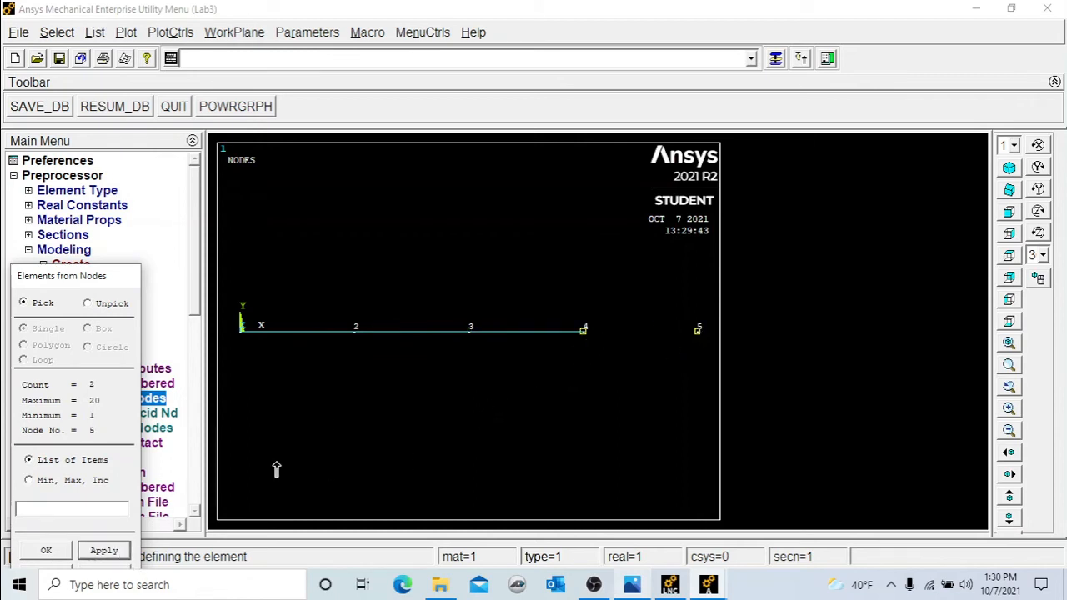
click(46, 551)
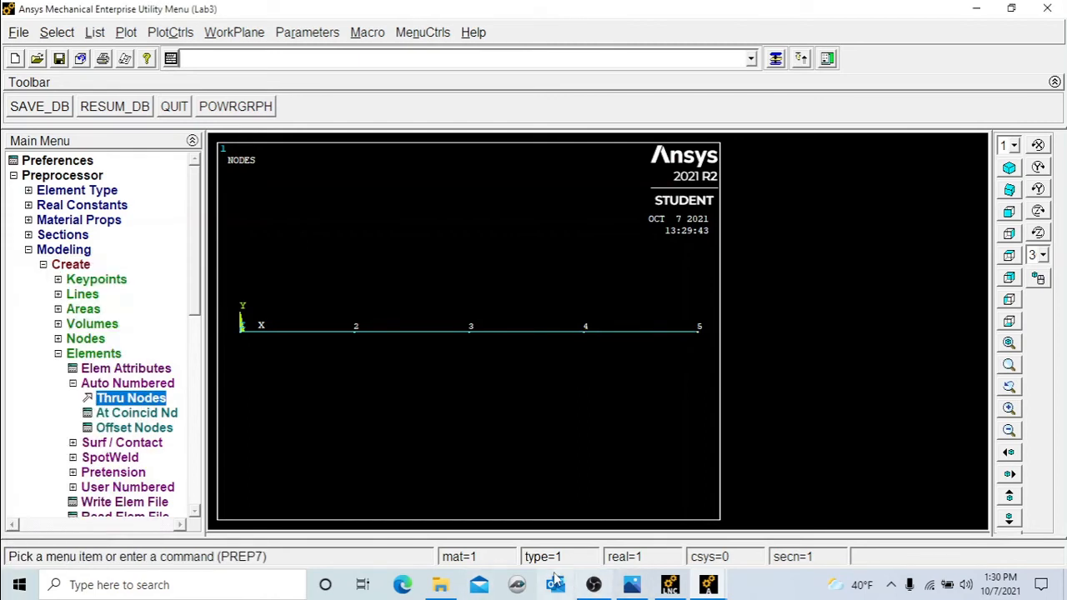
Switch to the example problem image to review the supports, then return to Ansys.
click(631, 584)
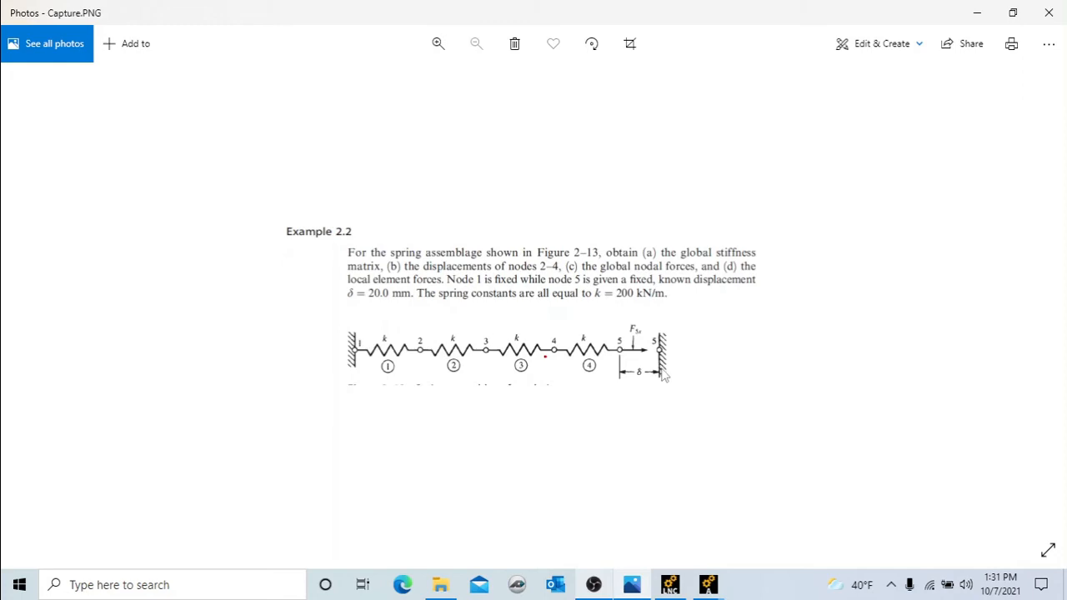
click(708, 585)
click(724, 557)
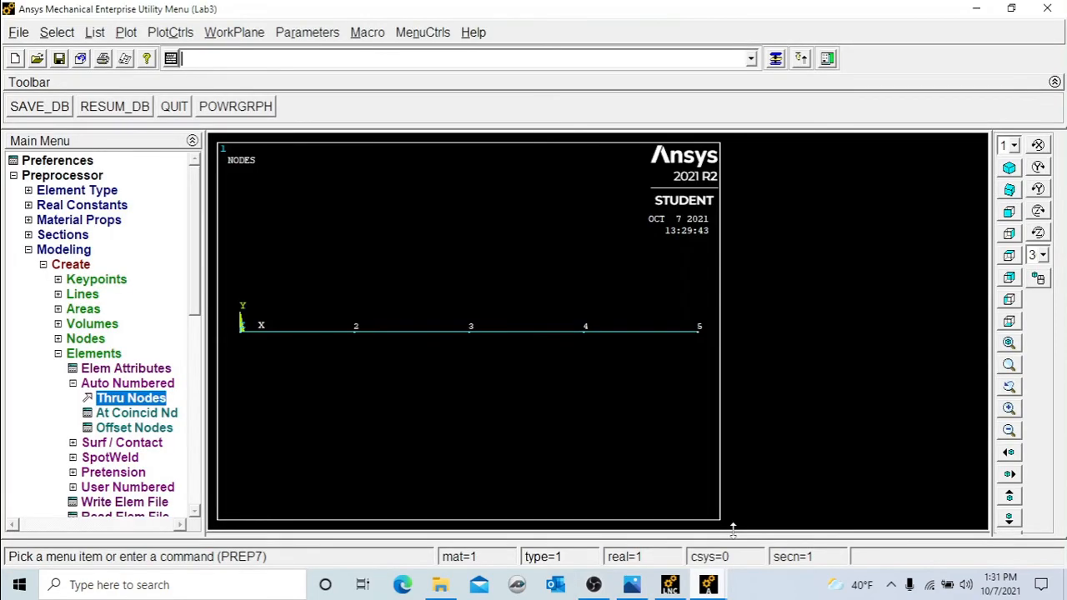
Constrain node 1 in UX, UY and UZ with a displacement value of 0.
drag(198, 306, 196, 331)
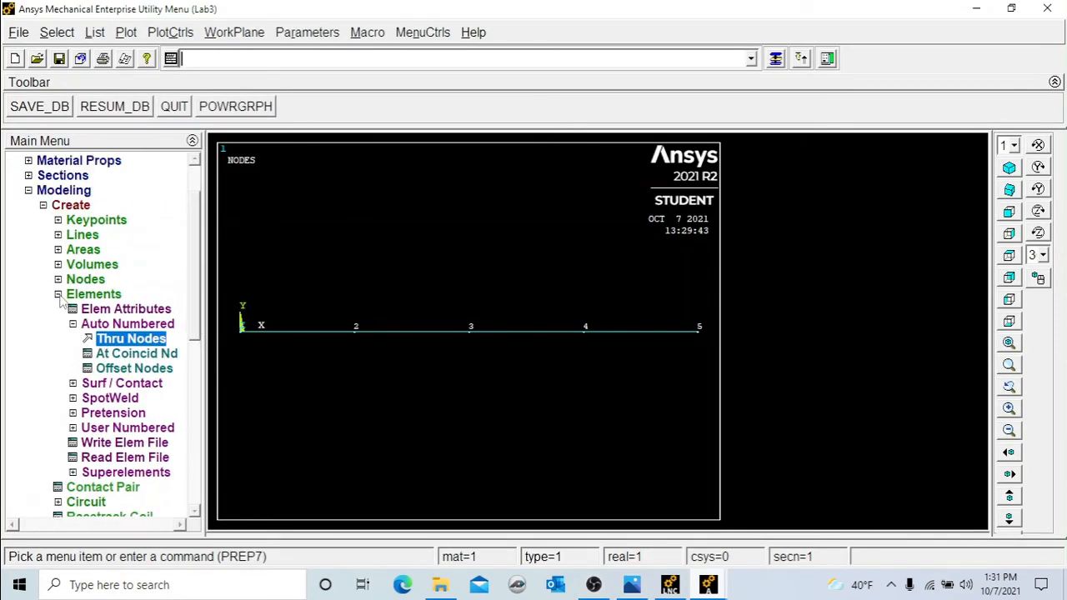
click(59, 295)
click(28, 192)
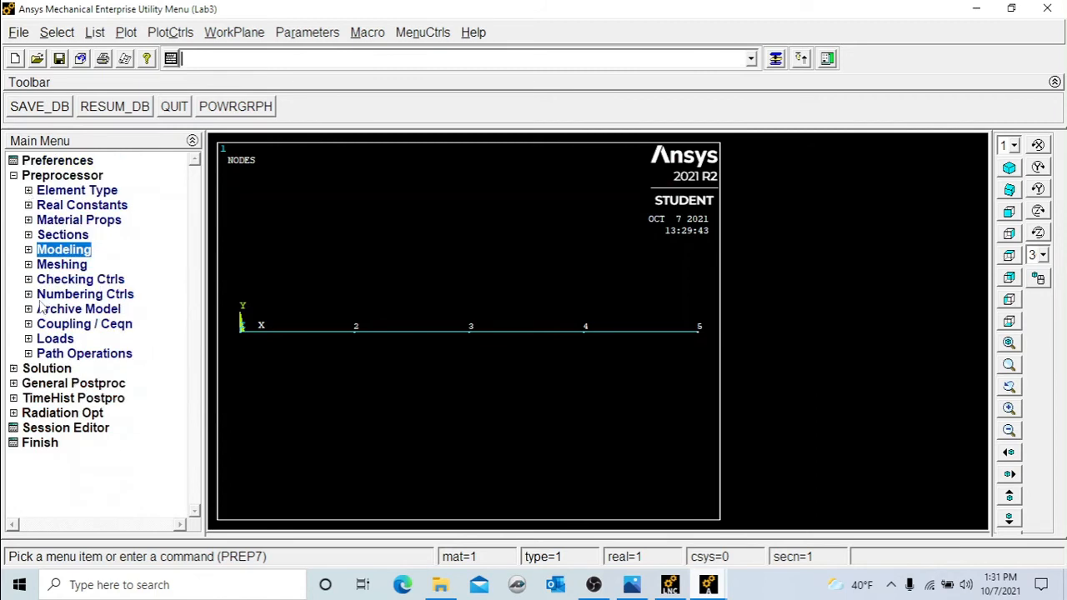
click(28, 339)
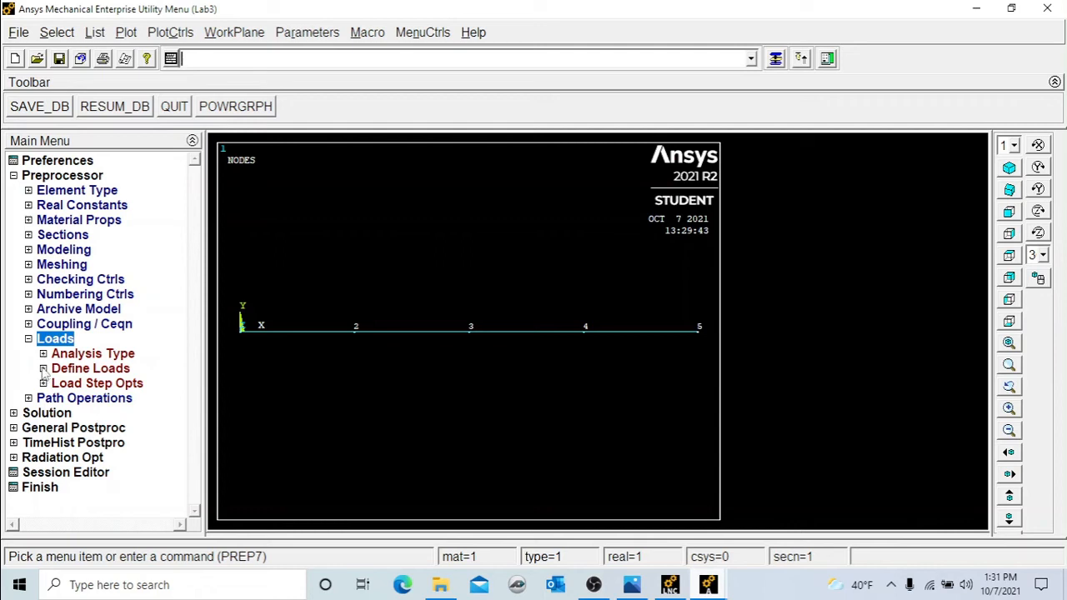
click(44, 369)
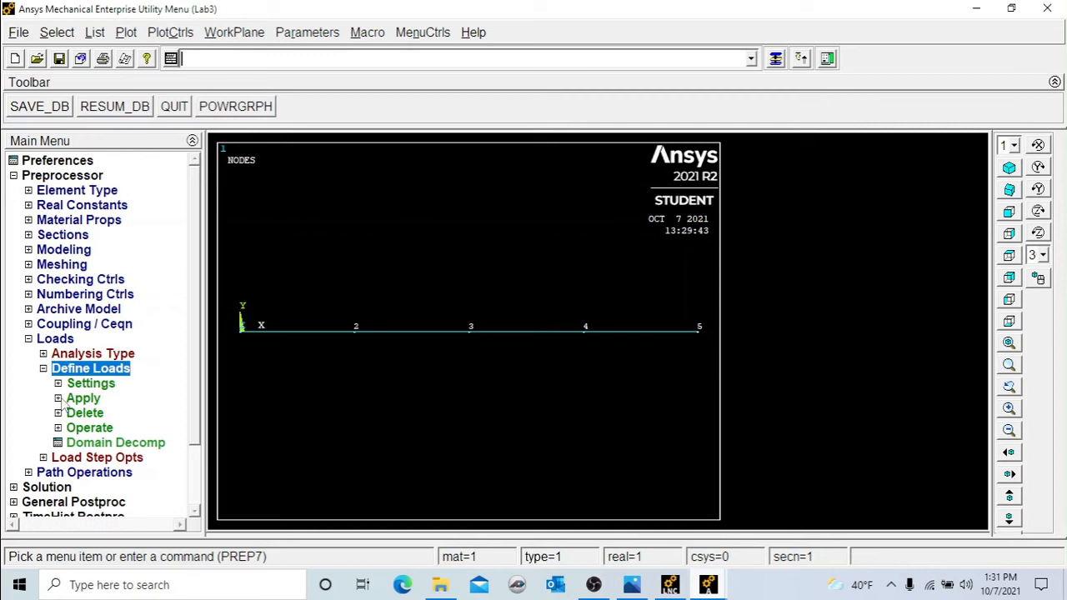
click(58, 398)
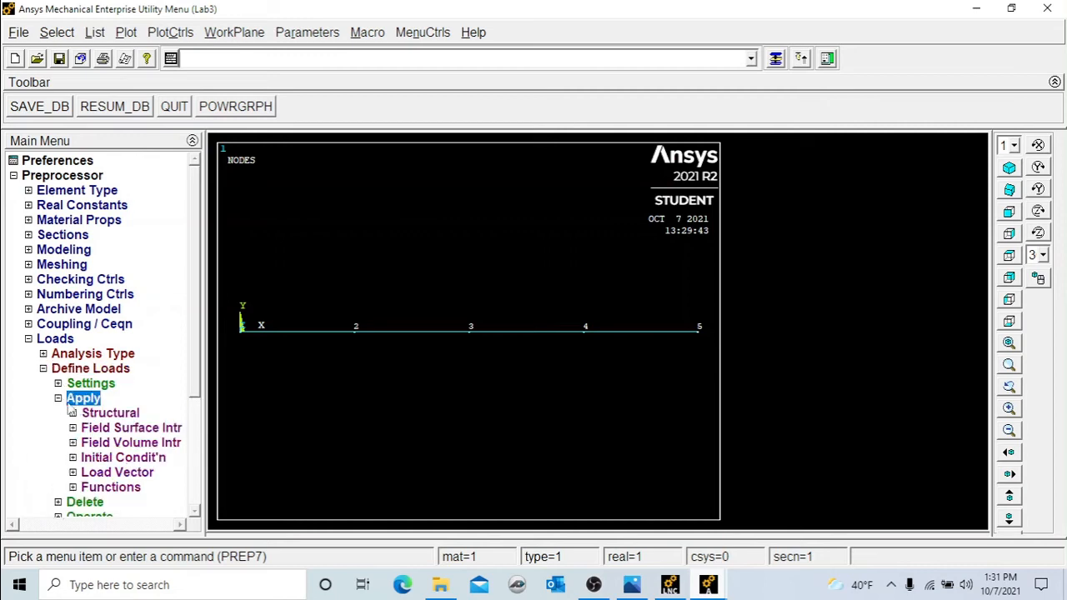
click(109, 419)
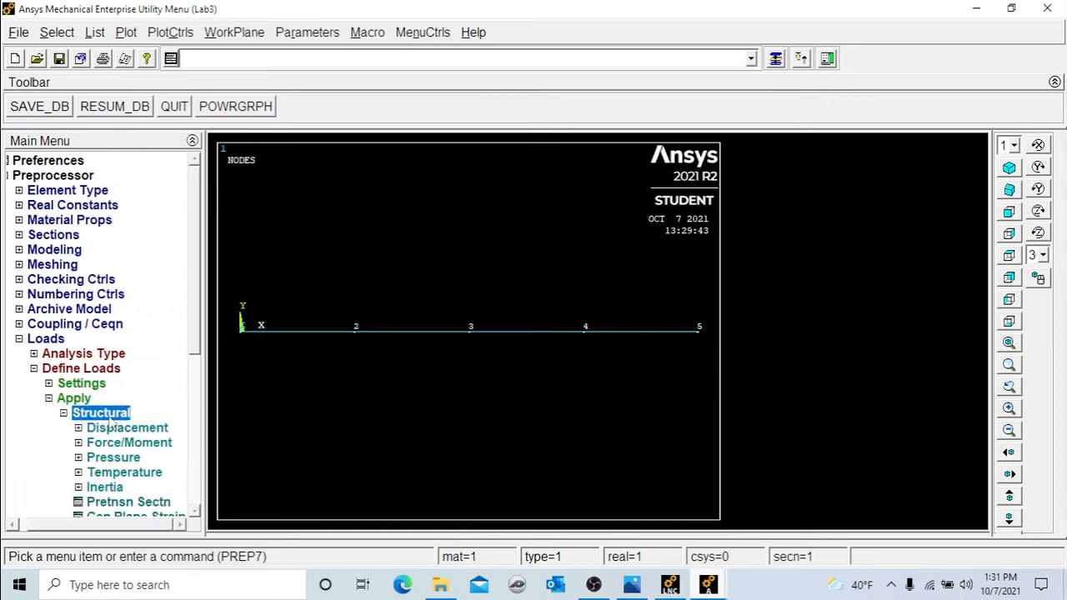
click(127, 427)
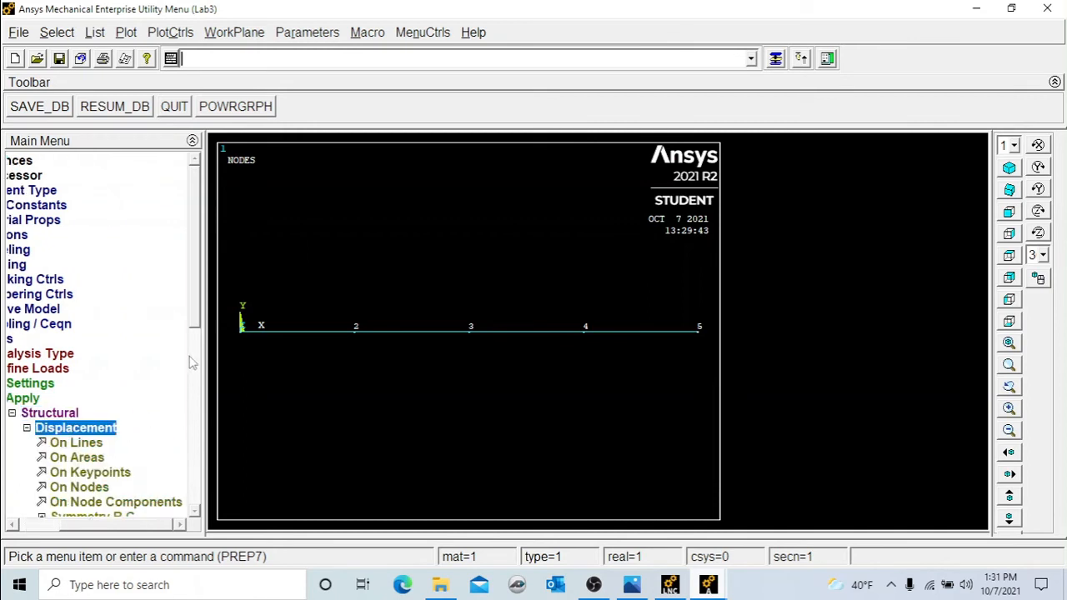
drag(196, 302, 196, 312)
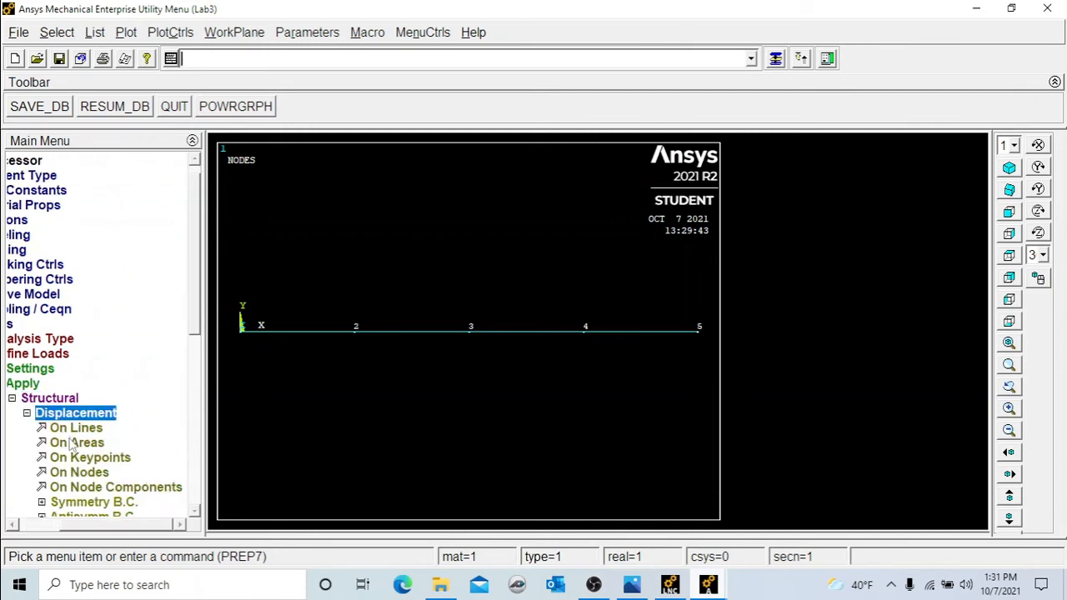
click(87, 472)
click(241, 331)
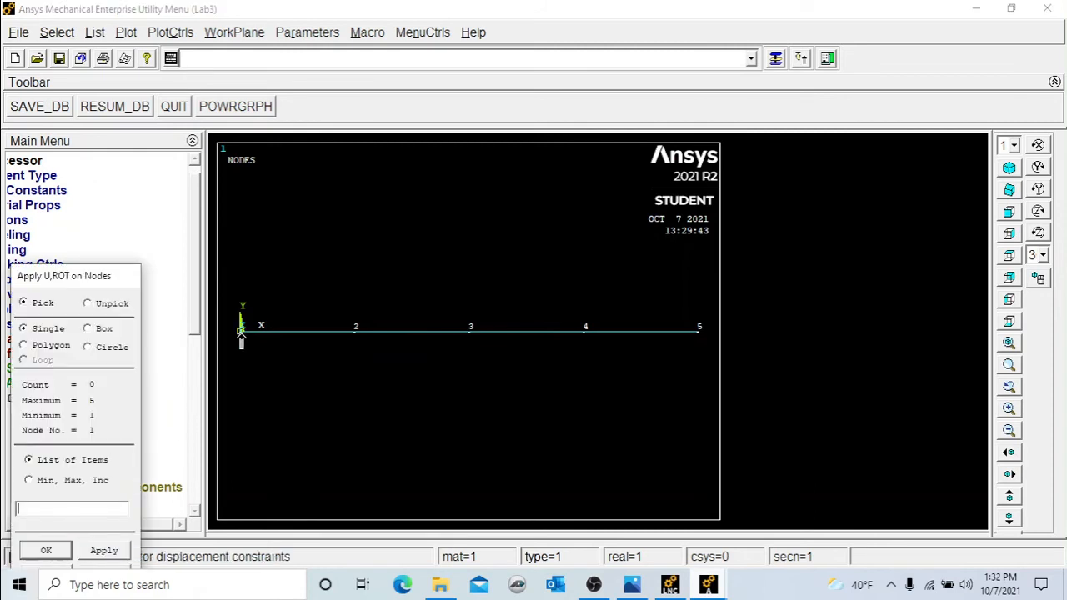
click(46, 551)
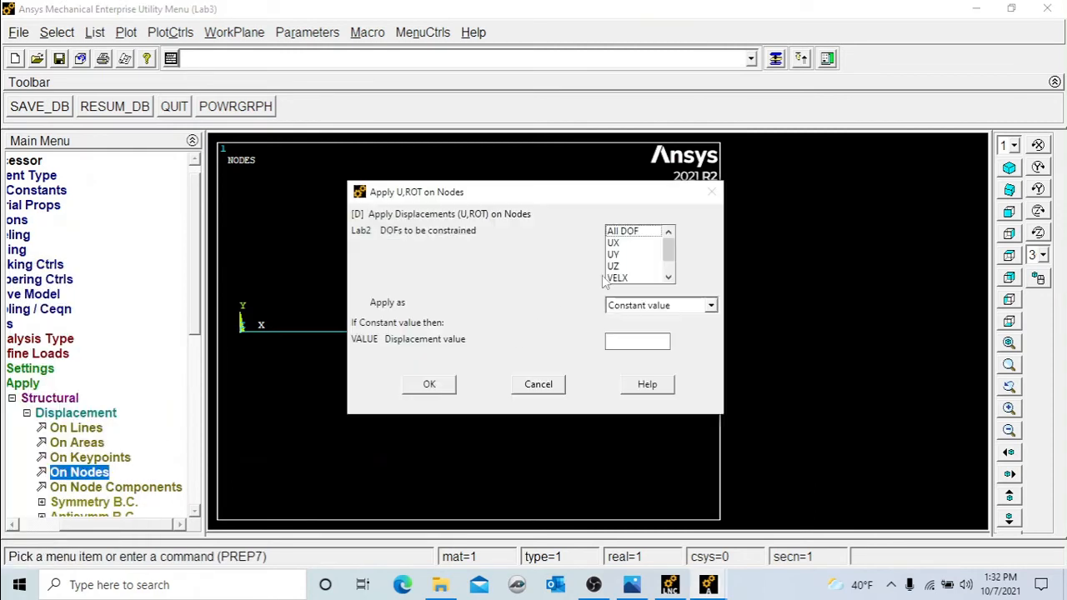
click(613, 244)
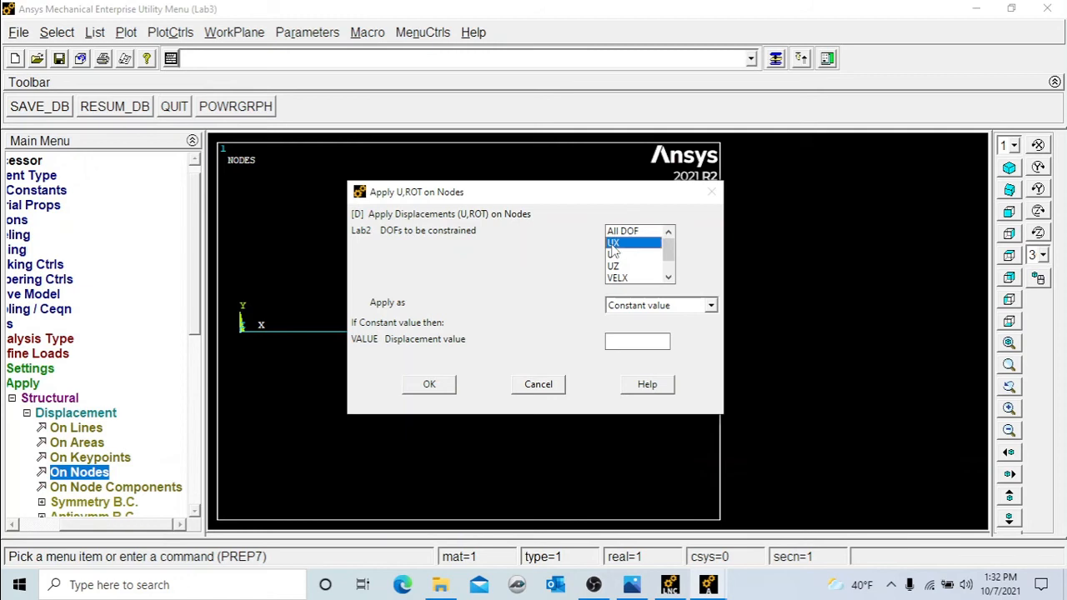
click(614, 254)
click(617, 267)
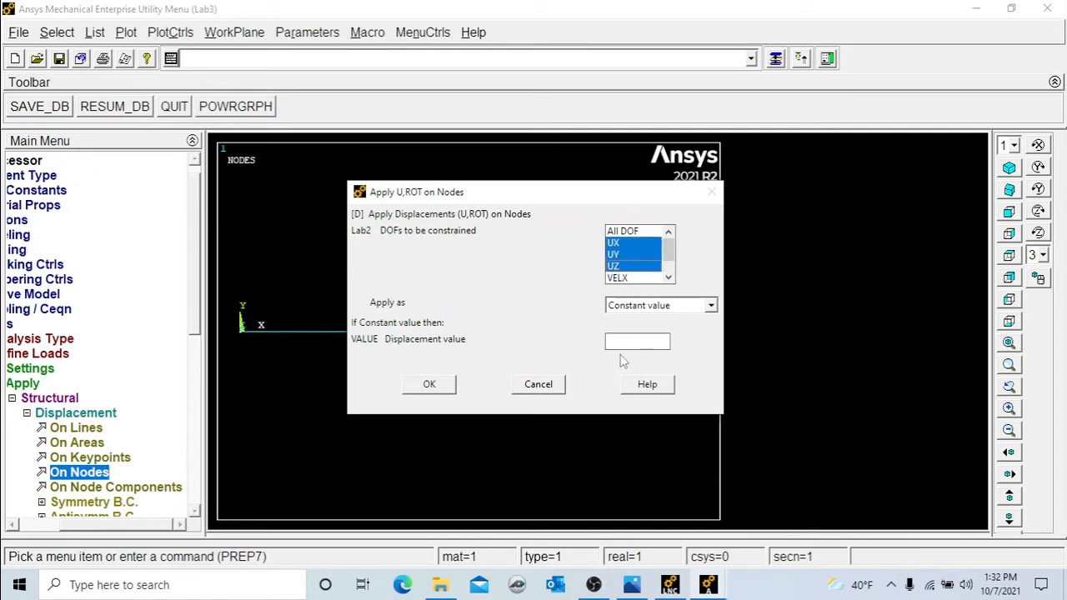
click(618, 344)
text(0)
click(429, 384)
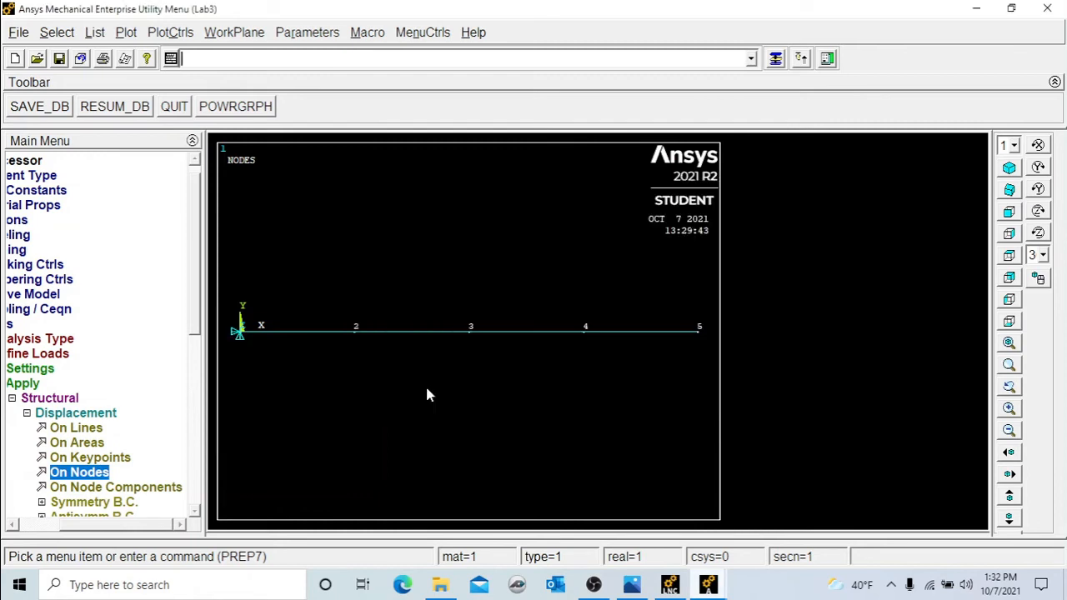
Constrain node 5 in UY and UZ with a displacement value of 0.
click(90, 474)
click(697, 334)
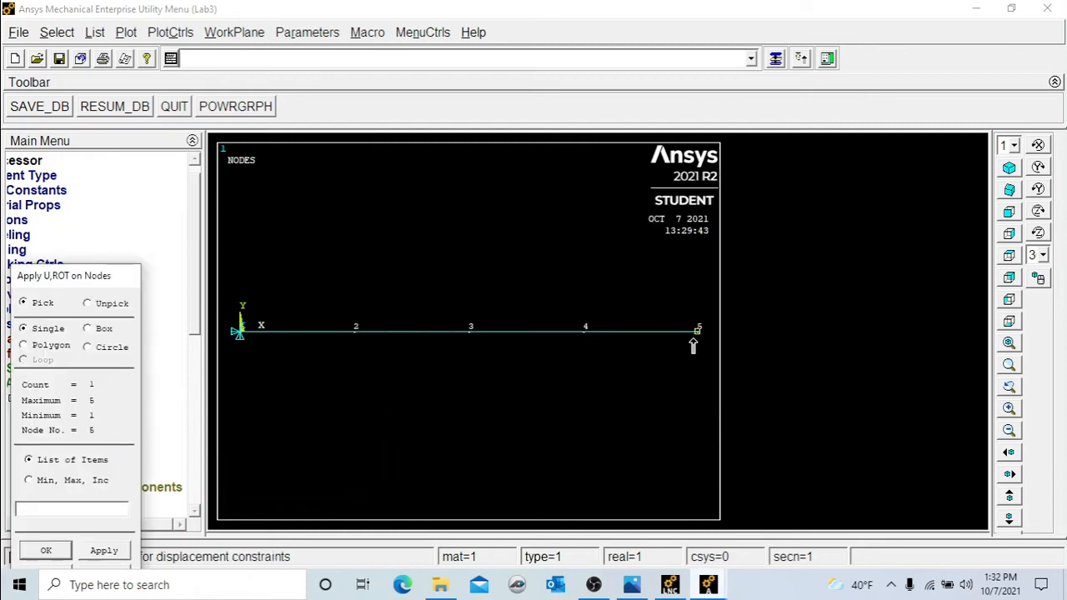
click(46, 550)
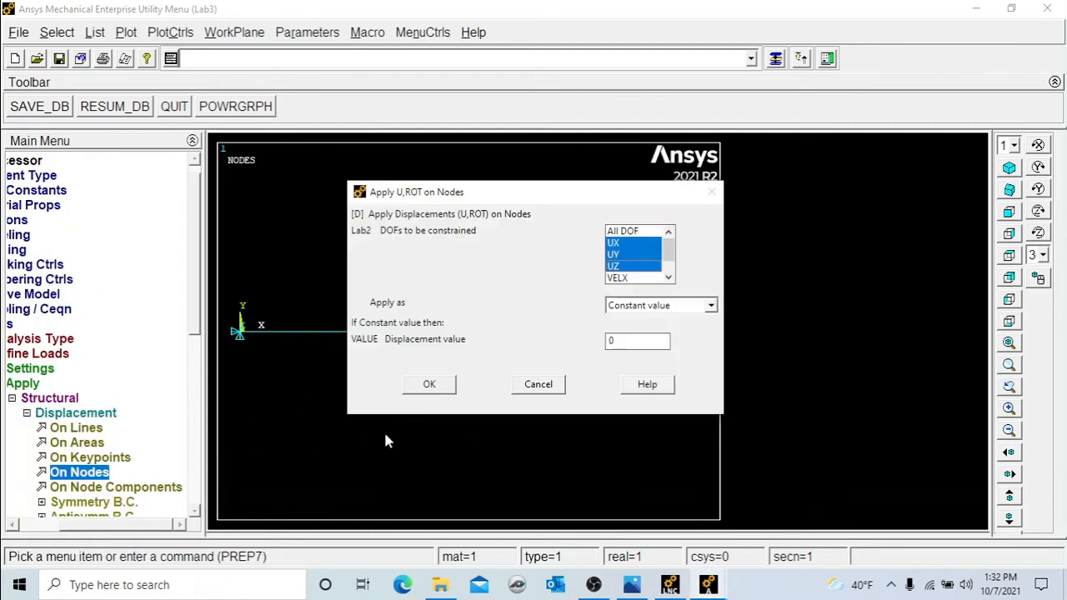
click(613, 242)
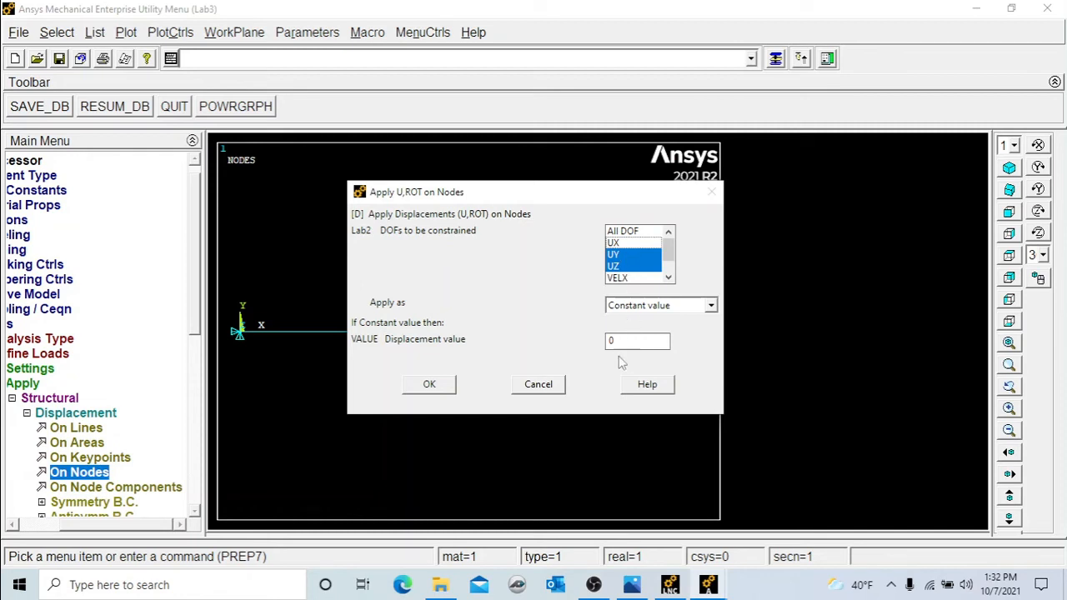
click(428, 385)
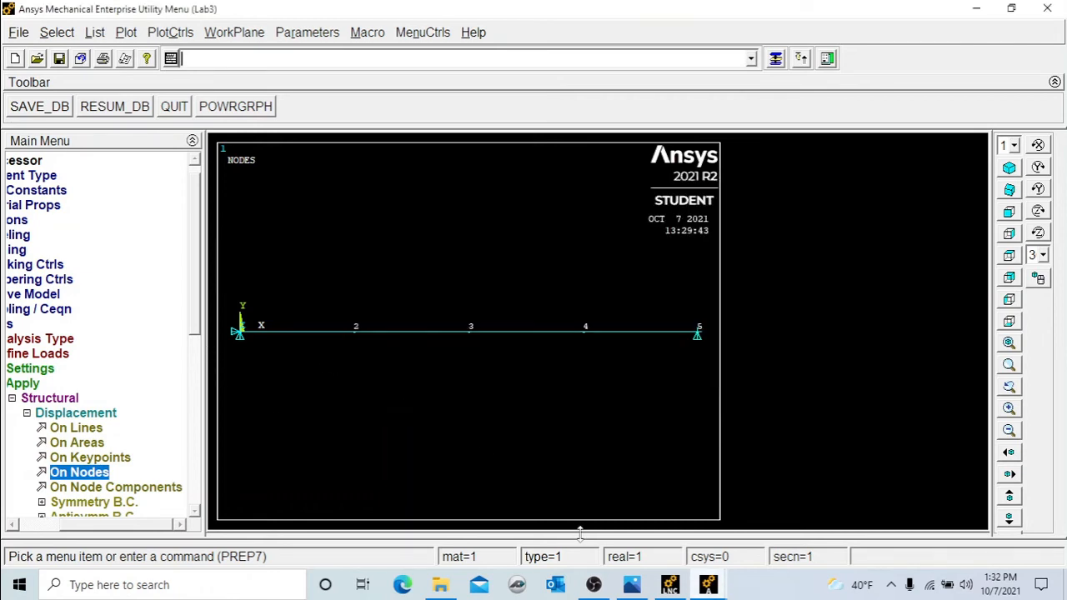
Switch to the example problem image to review node 5's prescribed displacement, then return to Ansys.
mouse_move(632, 585)
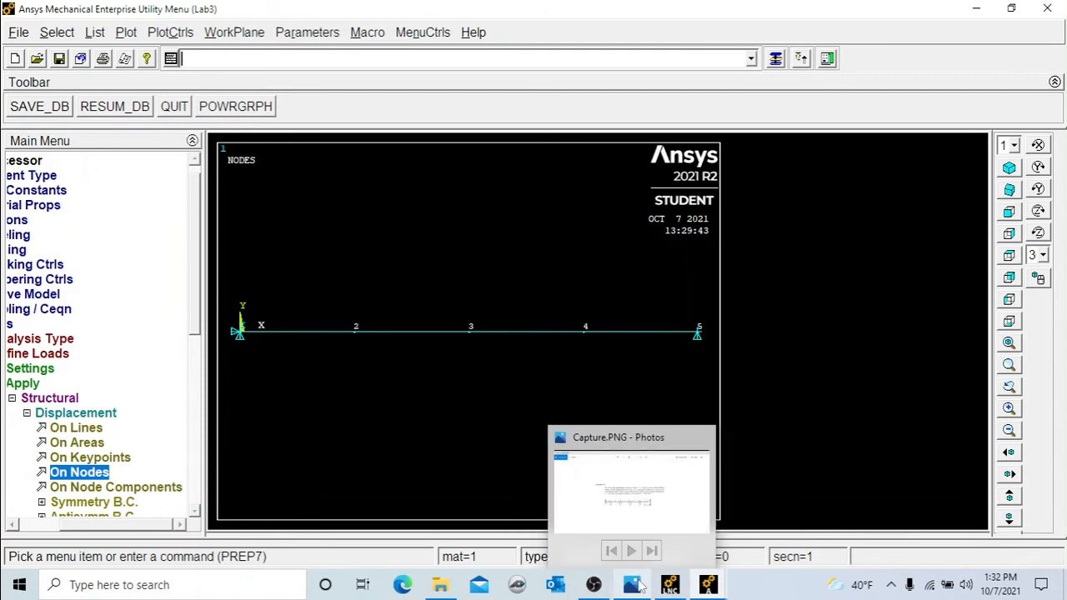
click(626, 525)
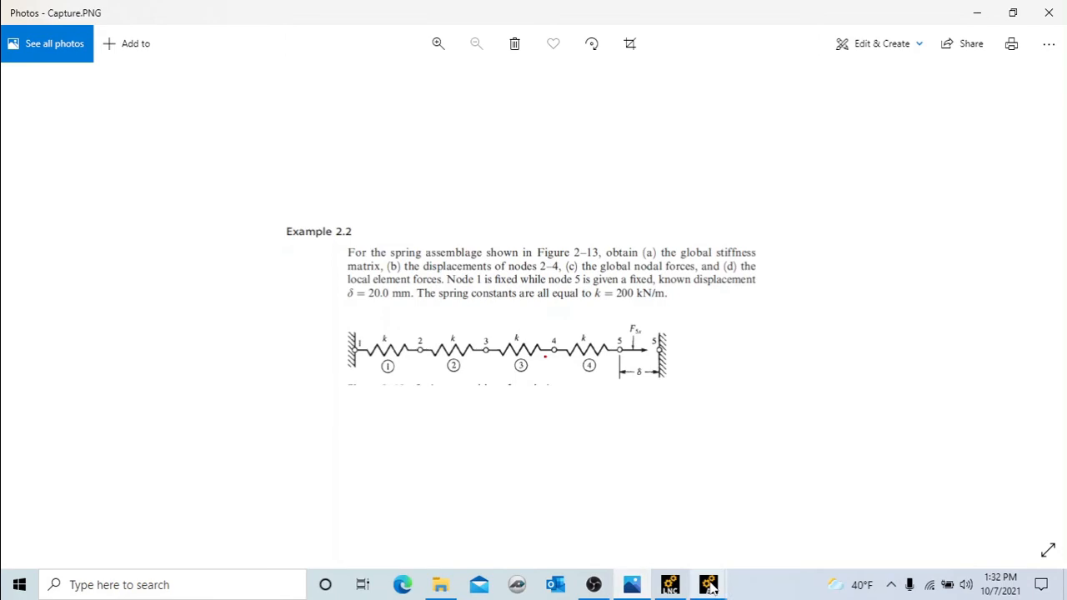
mouse_move(711, 588)
click(745, 515)
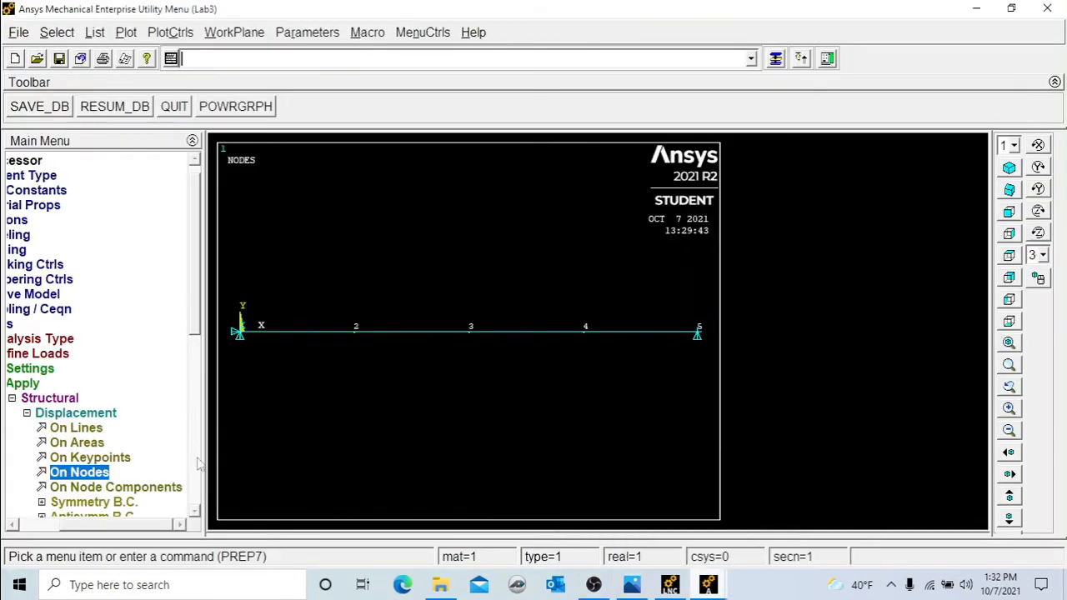
Apply a UX displacement of 20 at node 5.
scroll(195, 337, down, 1)
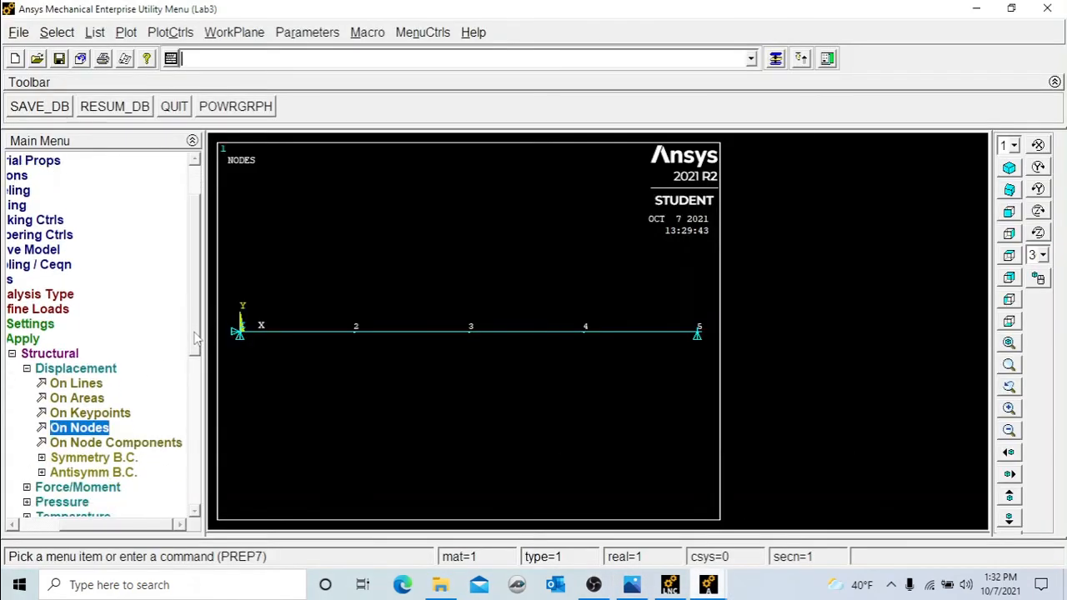
drag(195, 338, 205, 382)
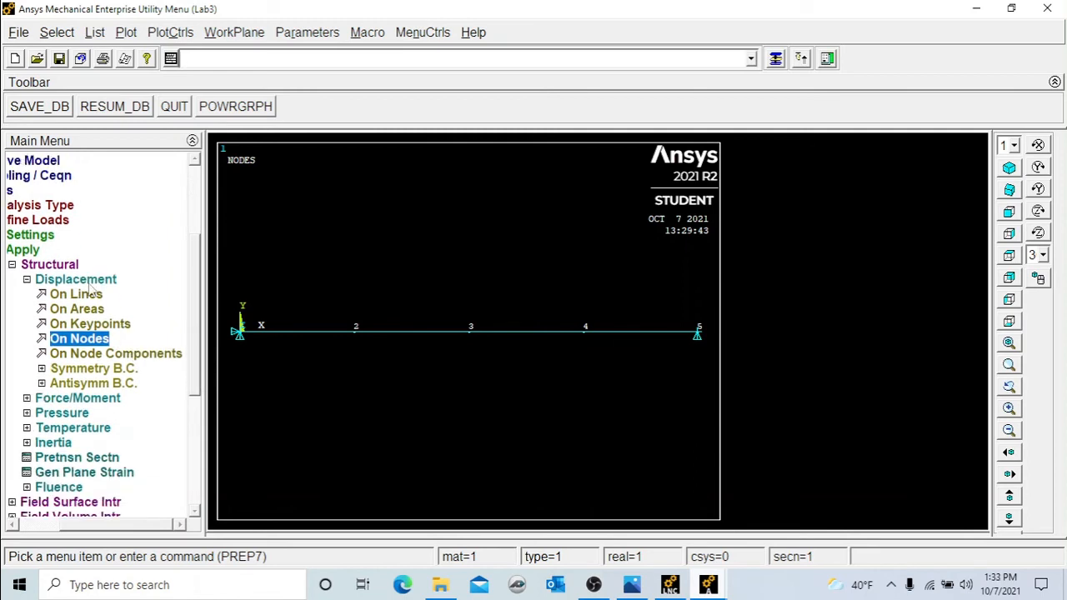
click(90, 344)
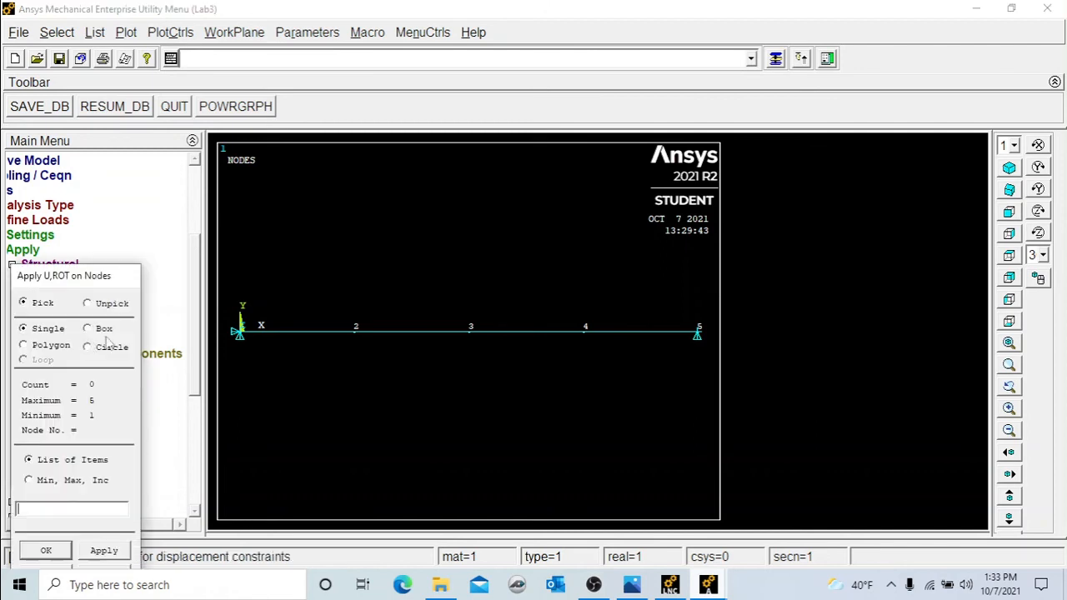
click(697, 334)
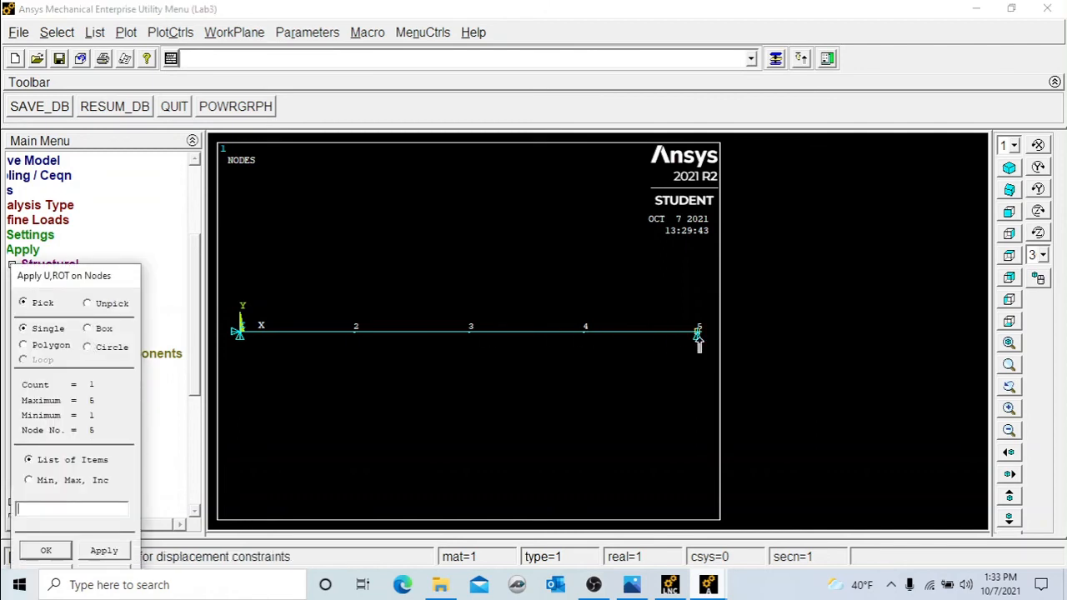
click(46, 551)
click(630, 245)
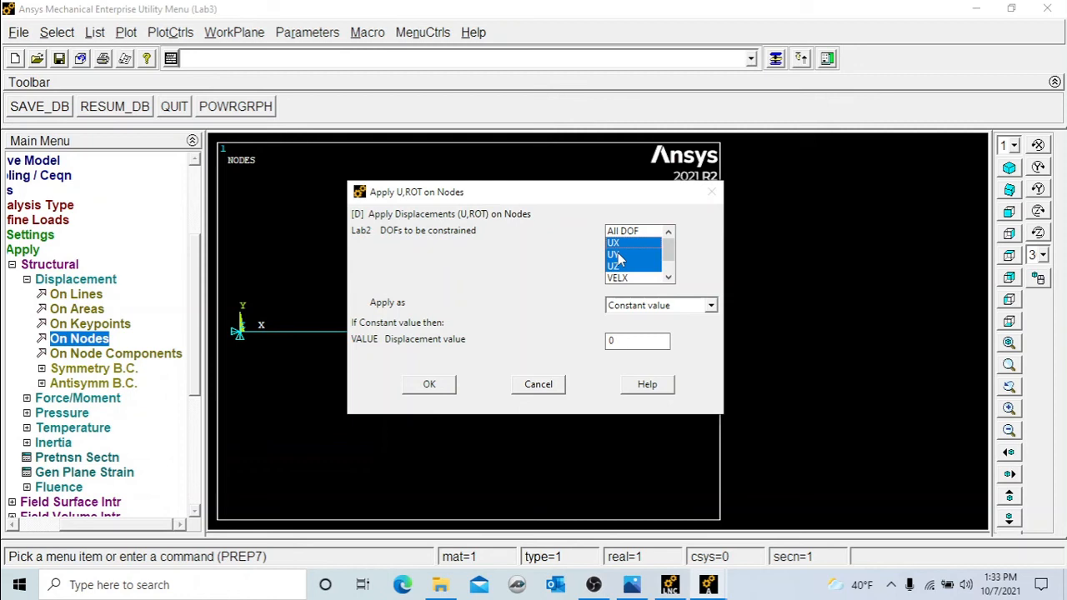
click(617, 254)
click(617, 266)
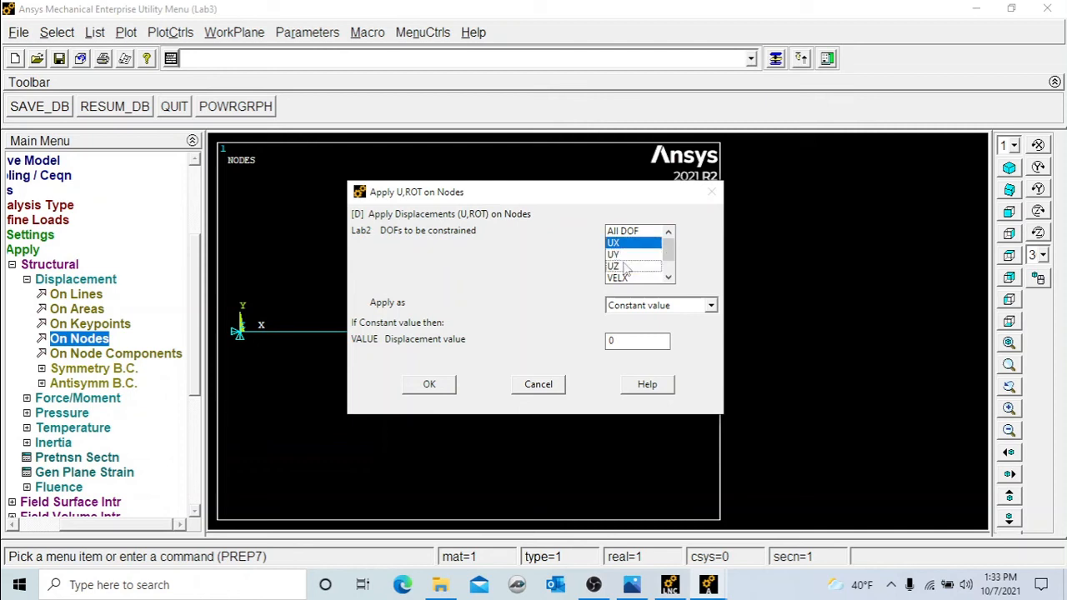
double_click(624, 341)
text(20)
click(450, 391)
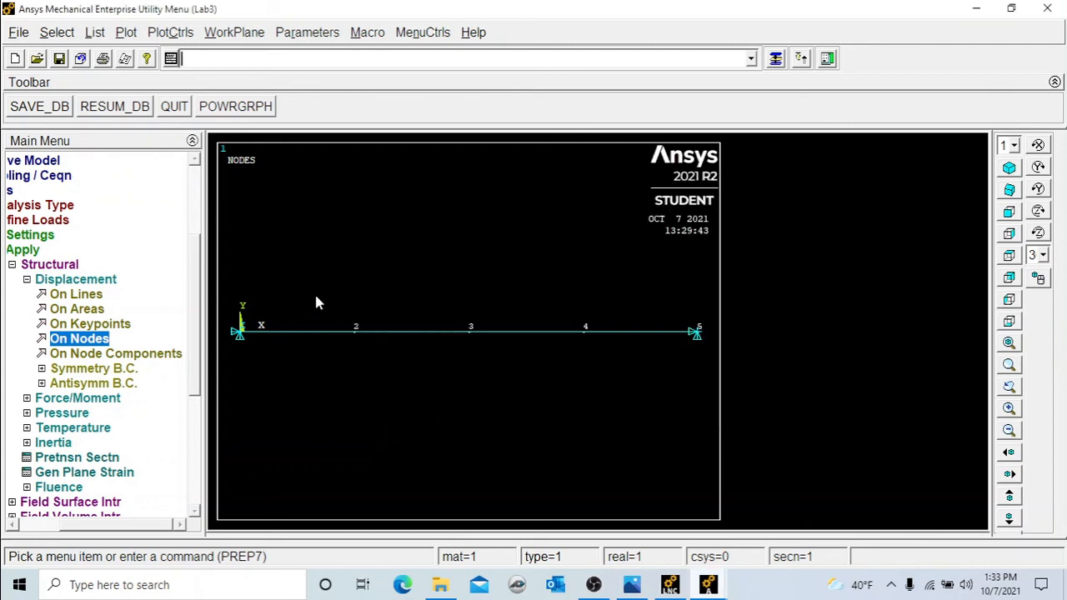
Start a new static analysis in the Solution processor.
scroll(196, 383, down, 2)
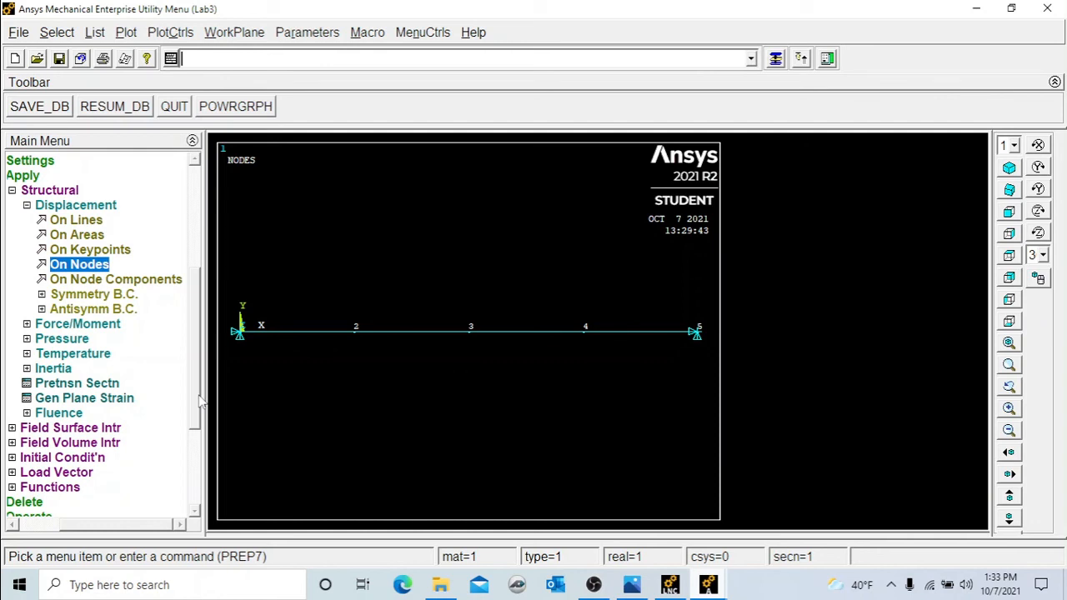
drag(199, 396, 197, 468)
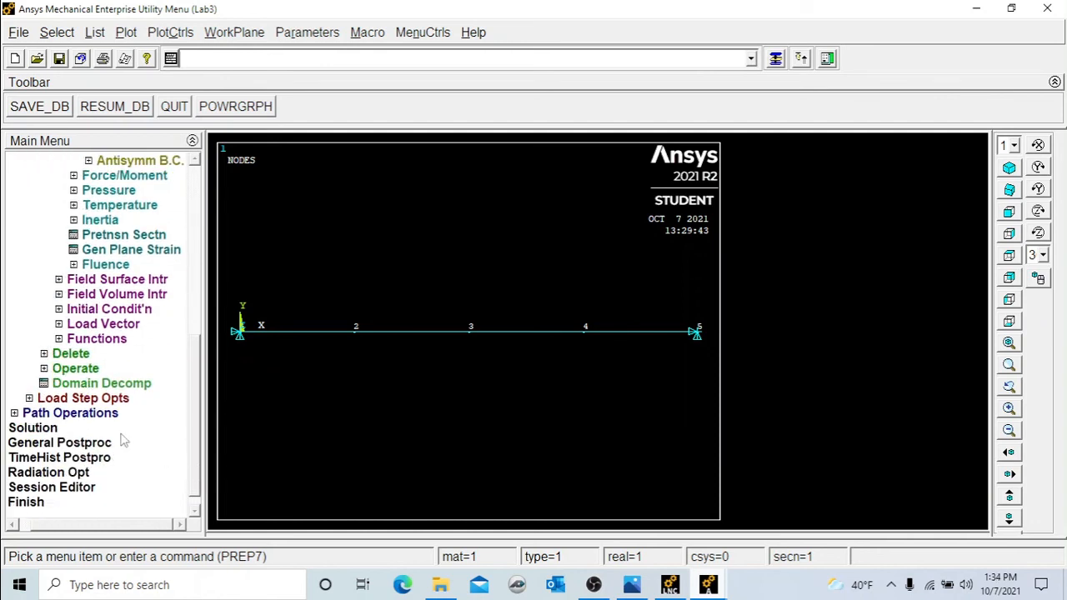
click(23, 429)
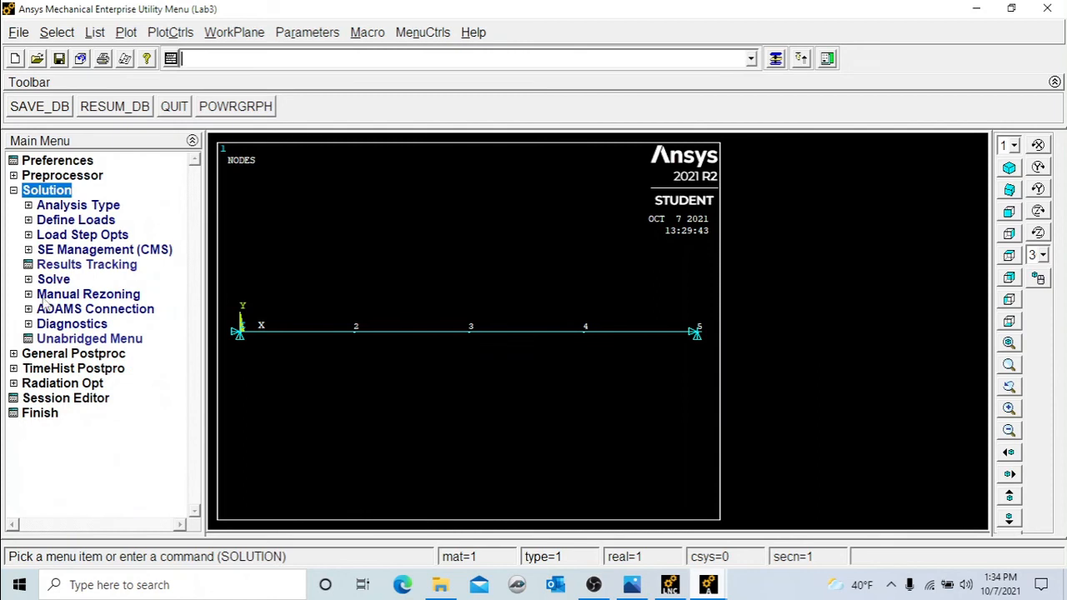
click(66, 209)
click(90, 221)
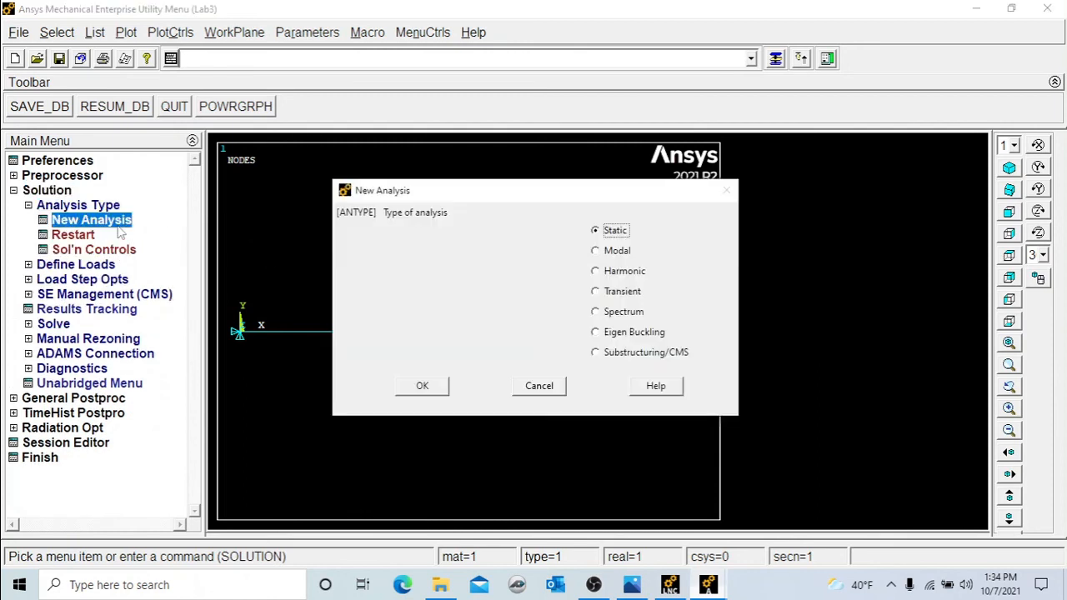
click(422, 386)
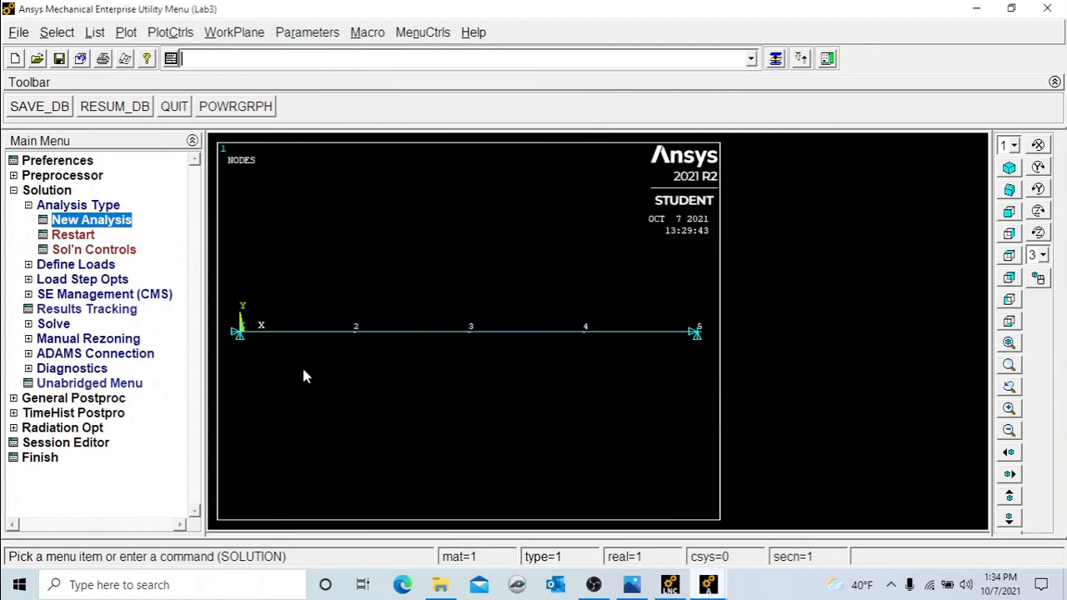
Solve the current load step.
click(55, 328)
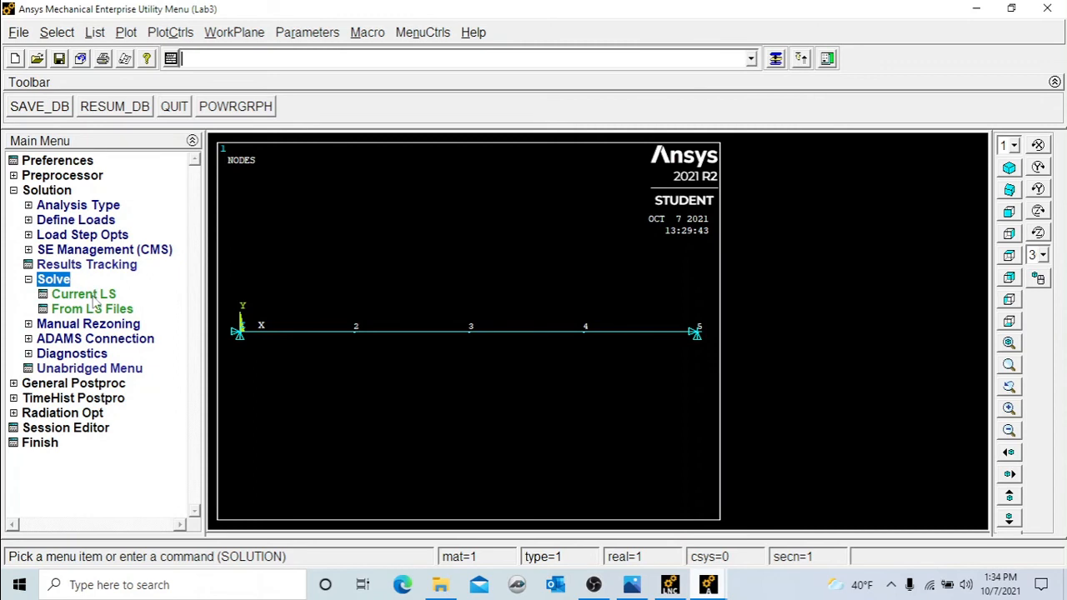
click(91, 296)
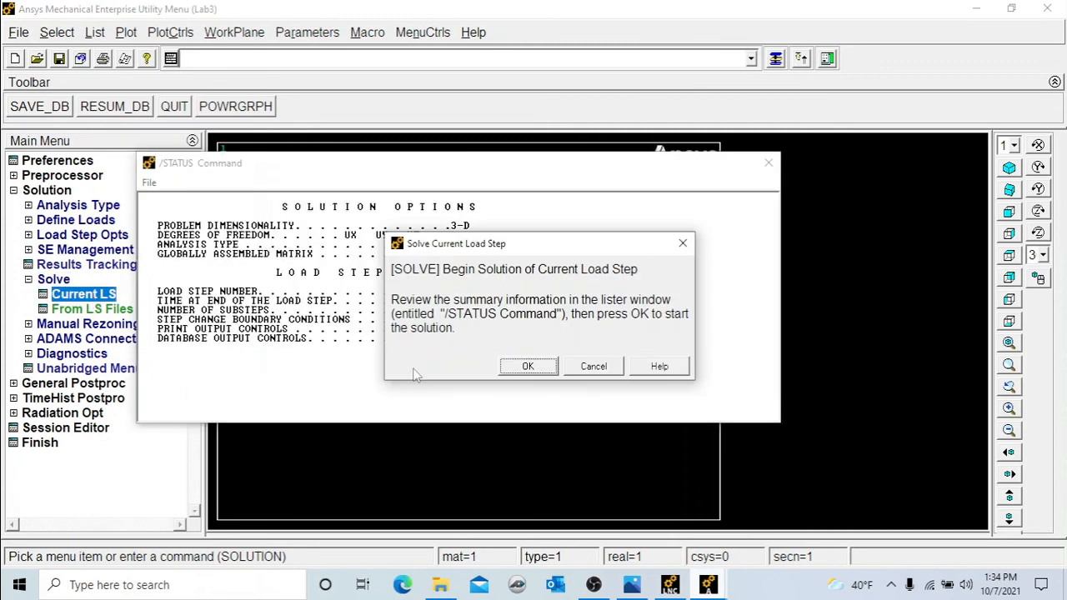
click(526, 366)
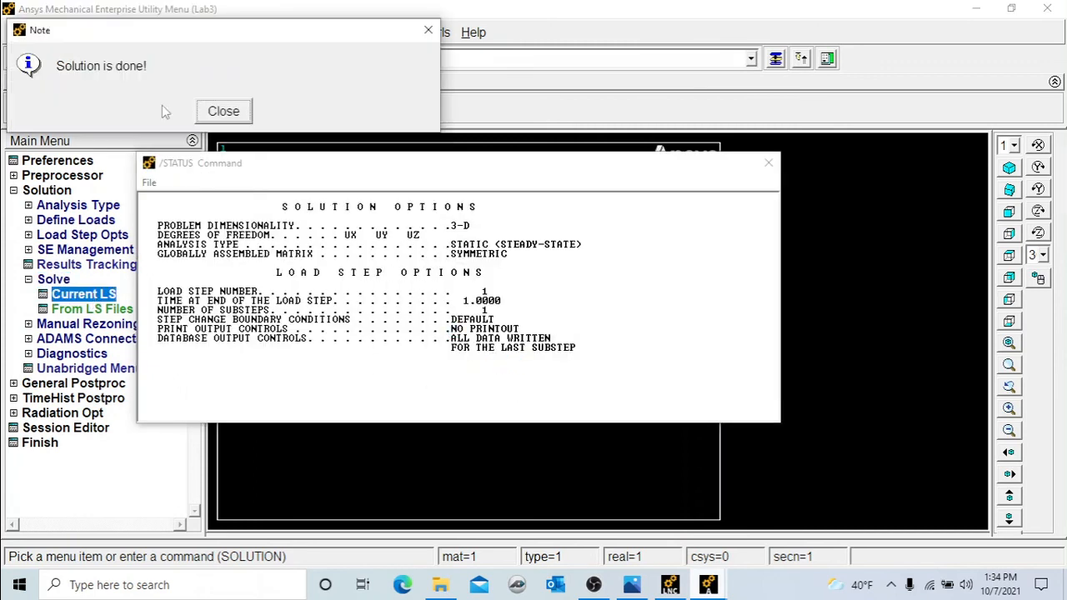
Dismiss the solution messages, then list the X-component of nodal displacement for all nodes in the general postprocessor.
click(223, 111)
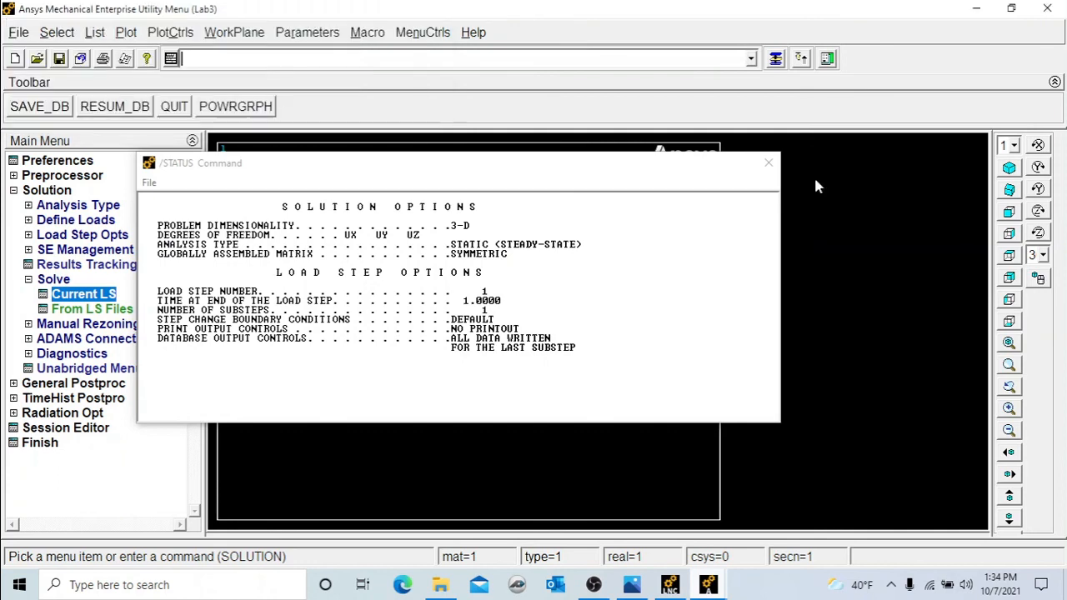
click(767, 162)
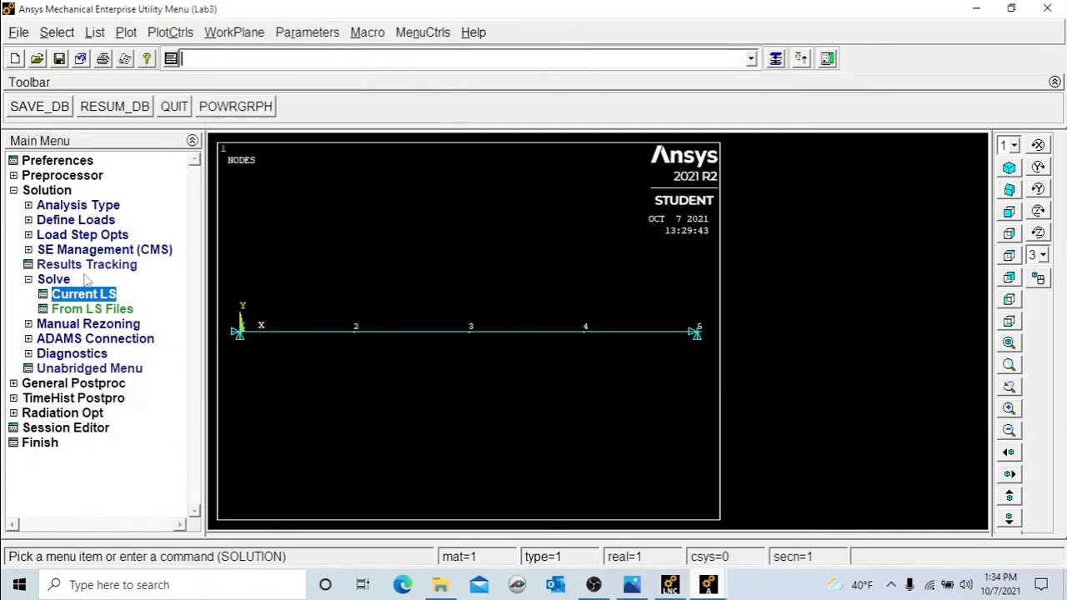
click(58, 384)
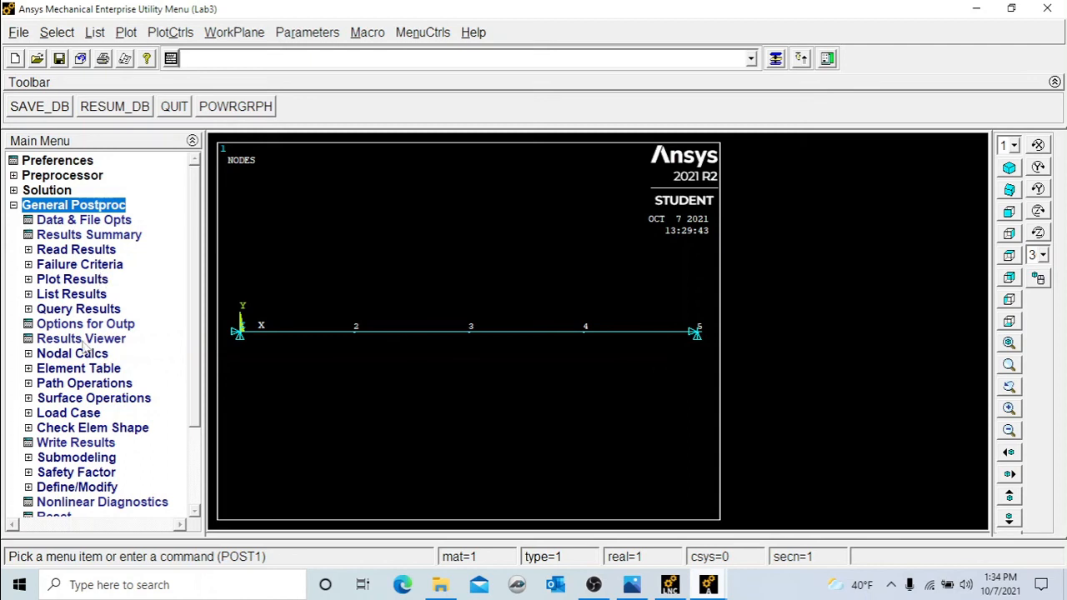
click(68, 297)
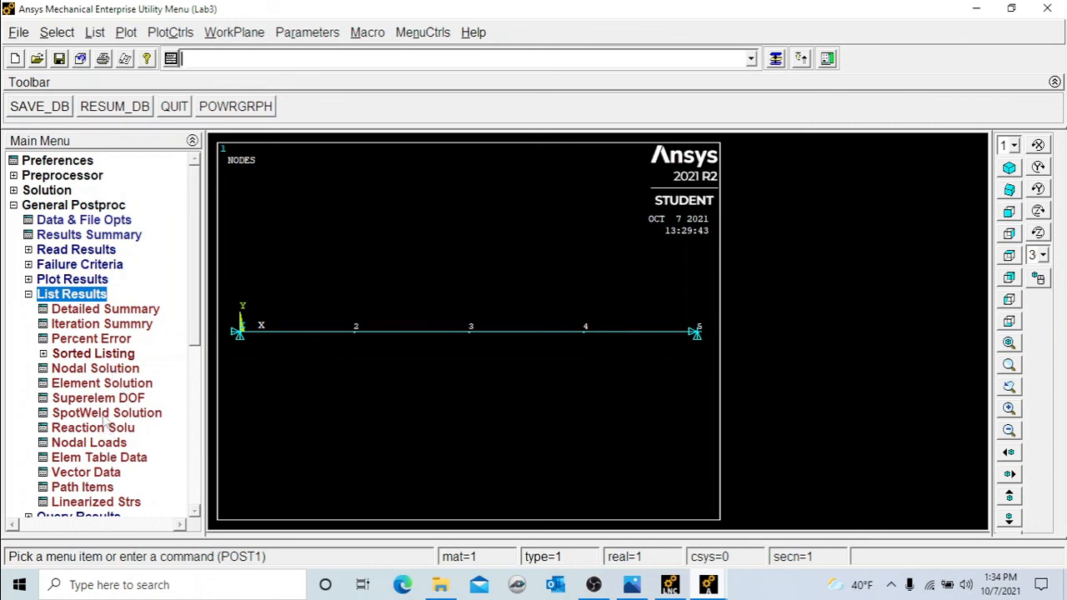
click(99, 375)
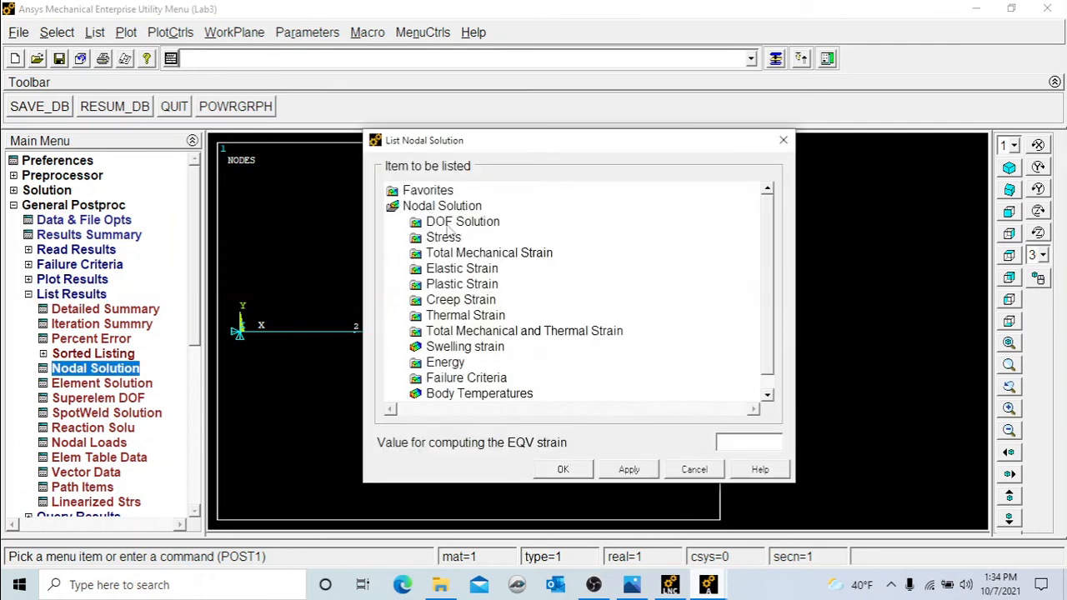
click(455, 223)
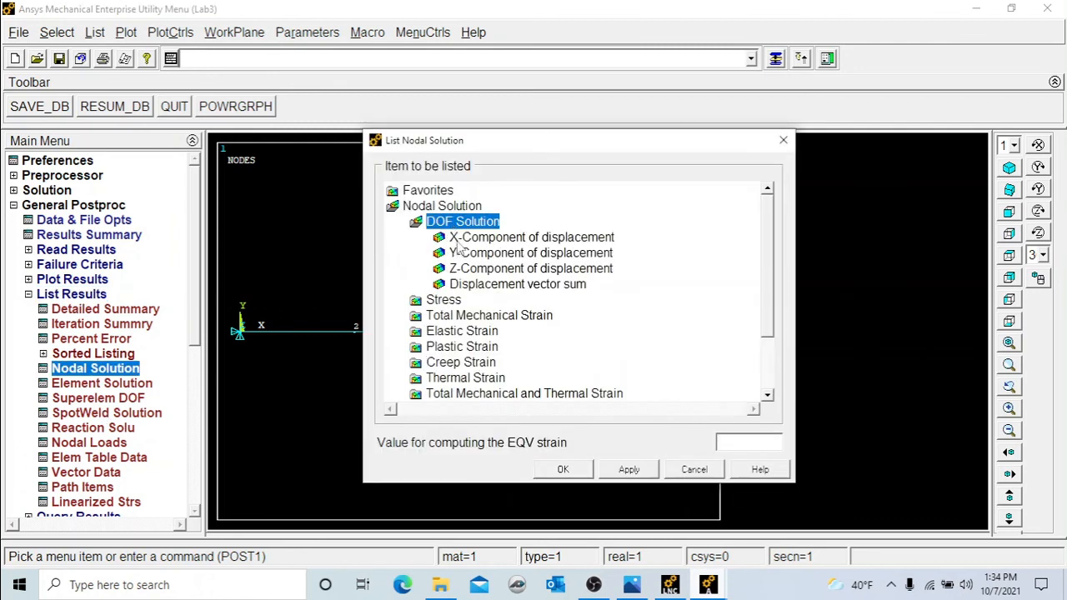
click(459, 241)
click(582, 472)
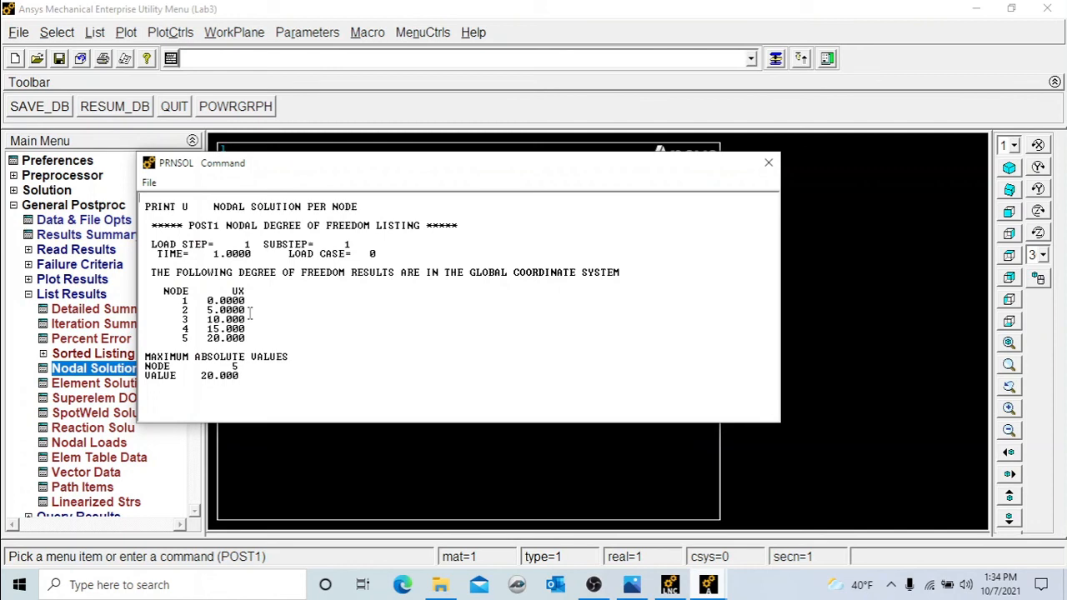
click(768, 163)
List the Y-component of nodal displacement for all nodes.
click(71, 371)
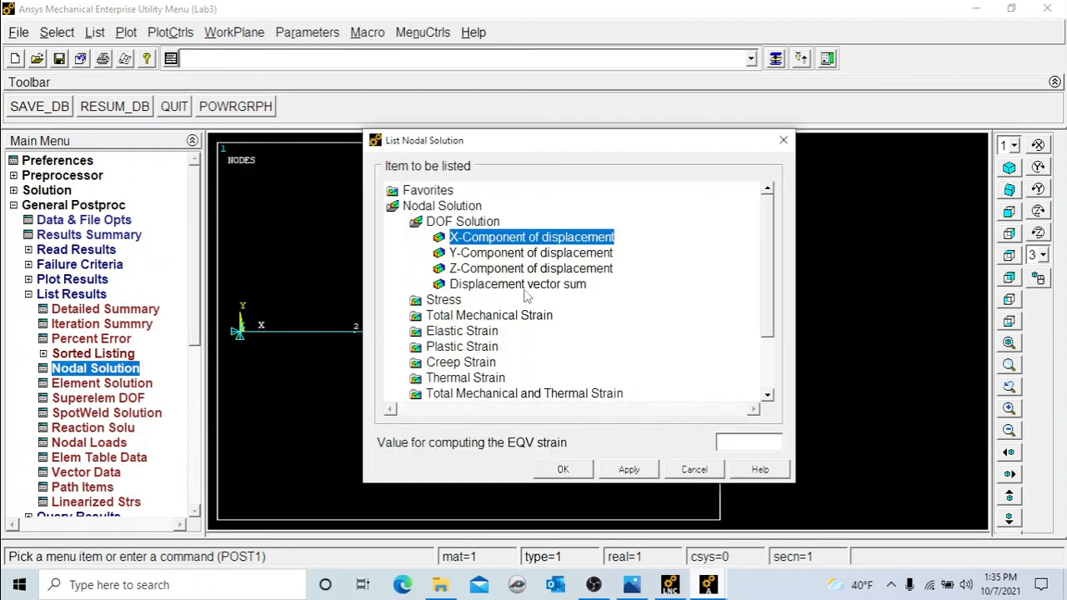
click(522, 253)
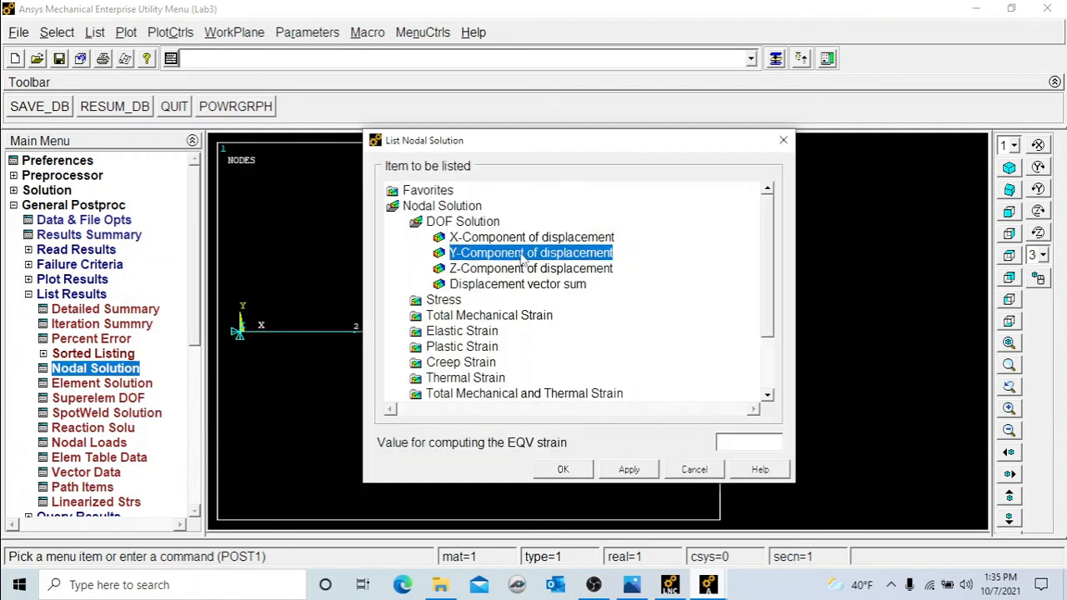
click(584, 472)
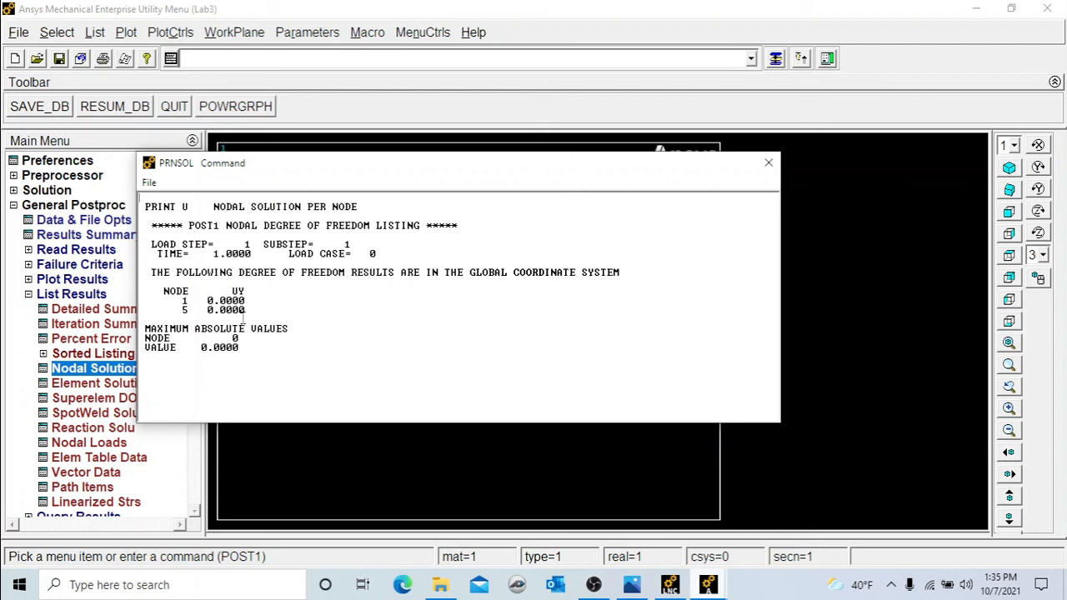
click(768, 162)
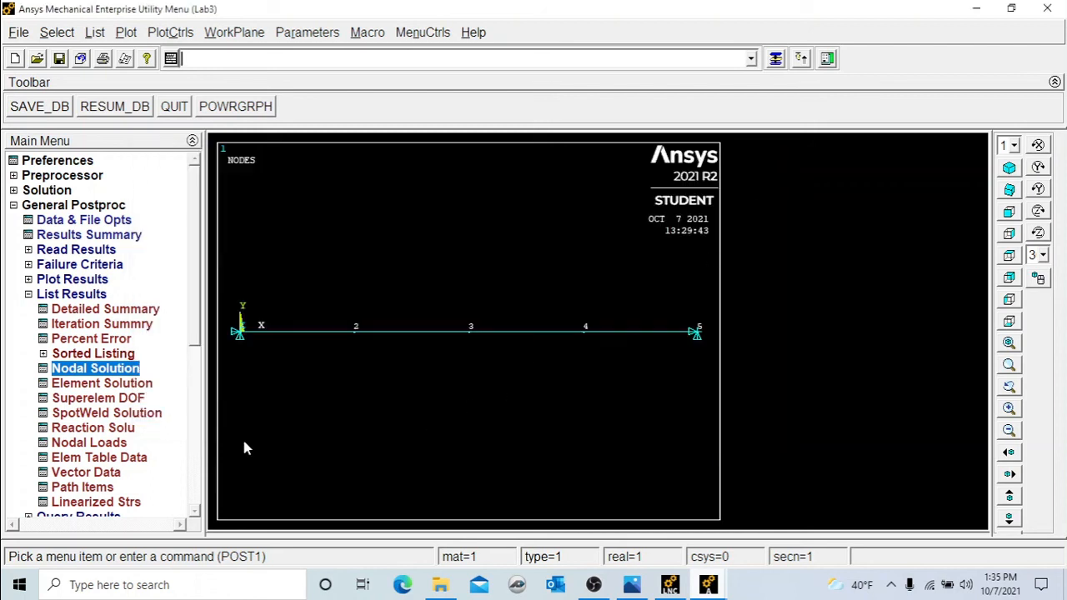
click(29, 297)
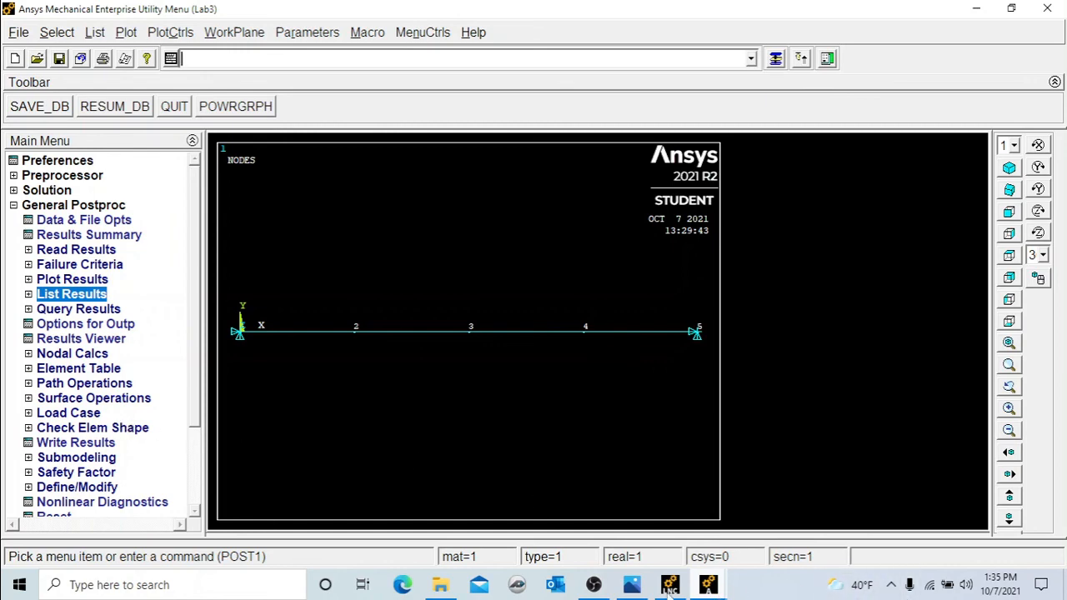
click(593, 585)
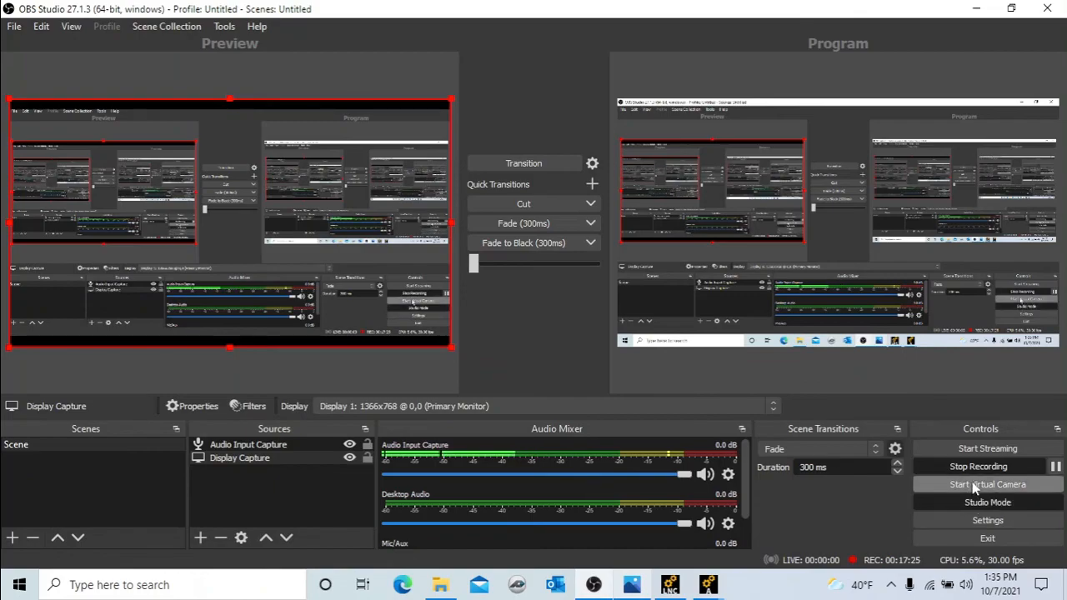